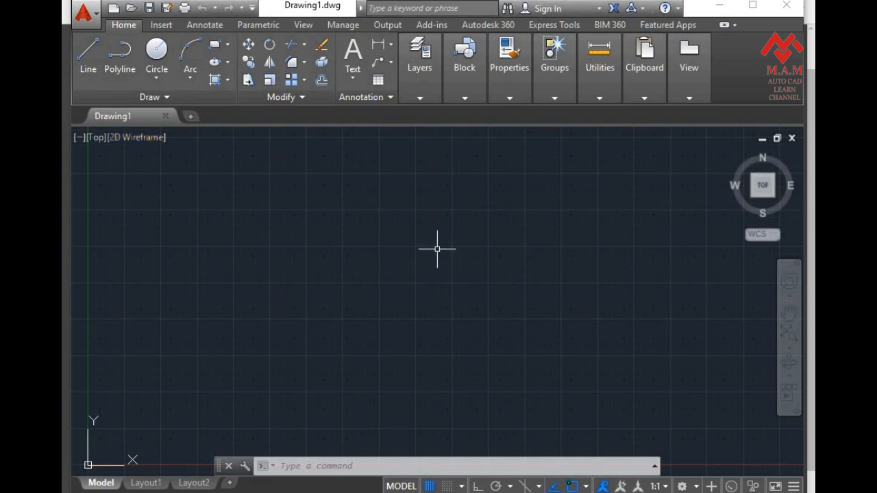
Set the drawing units to Architectural length with 0'-0 1/8" precision and Deg/Min/Sec angles.
{"action": "type", "text": "un"}
{"action": "key", "text": "Return"}
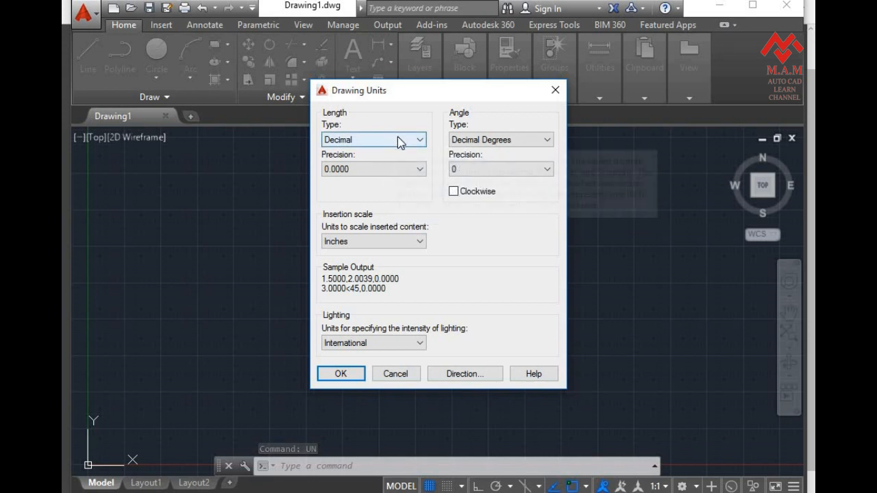
{"action": "left_click", "coordinate": [395, 139]}
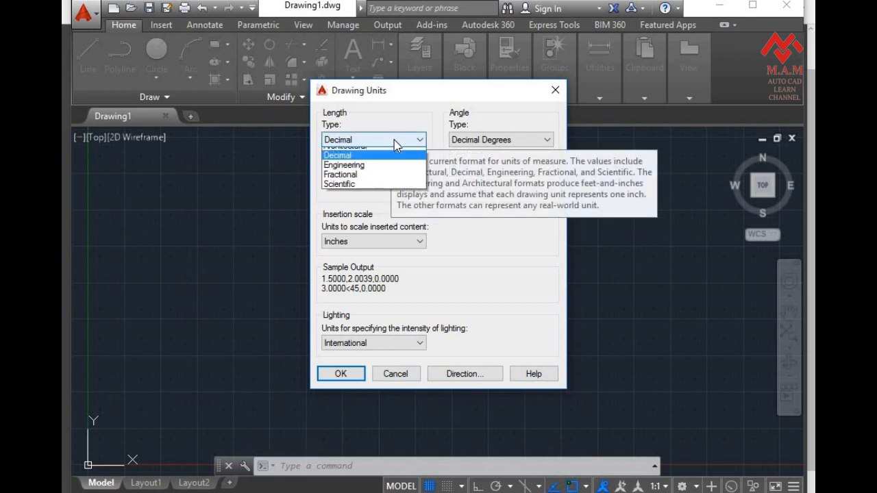
{"action": "left_click", "coordinate": [389, 155]}
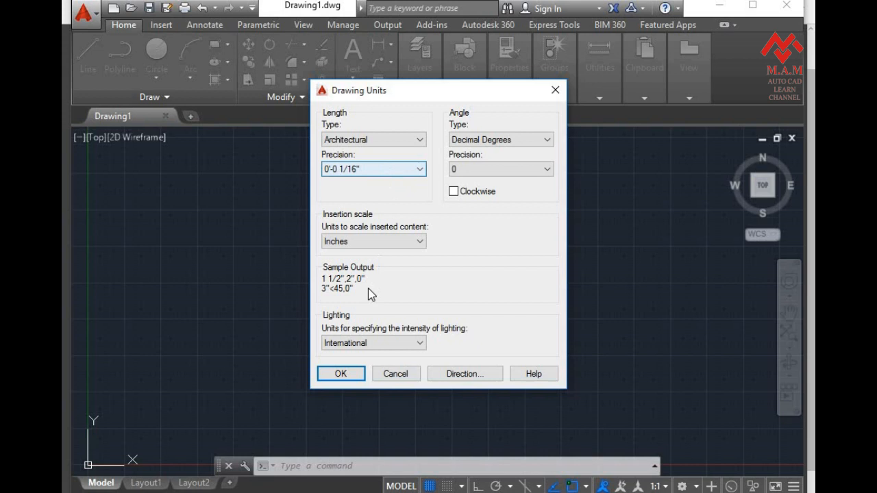
{"action": "left_click", "coordinate": [490, 141]}
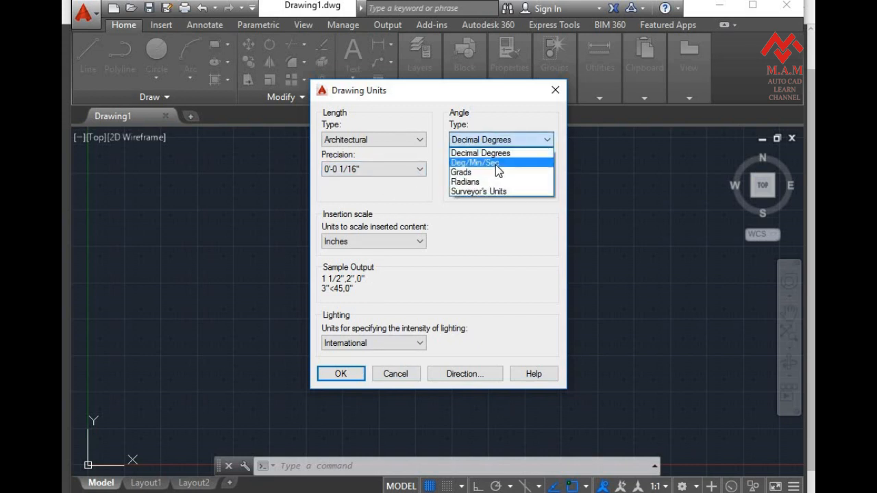
{"action": "left_click", "coordinate": [496, 162]}
{"action": "left_click", "coordinate": [369, 169]}
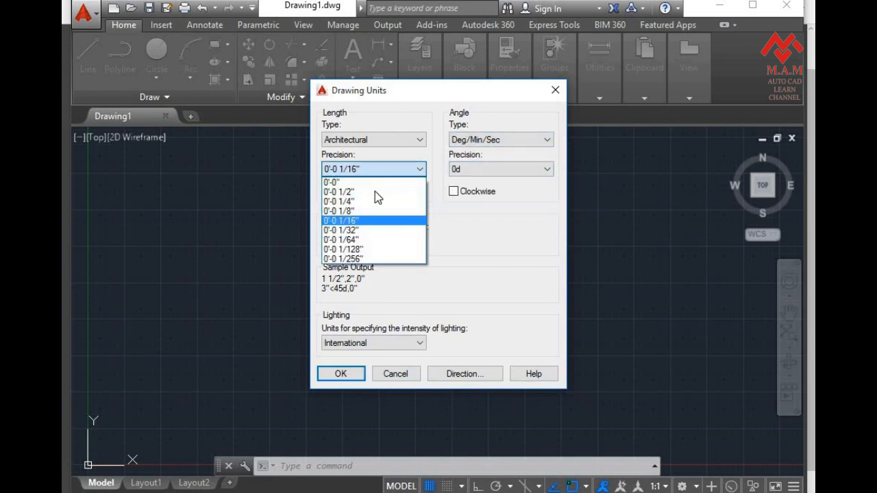
{"action": "left_click", "coordinate": [376, 206]}
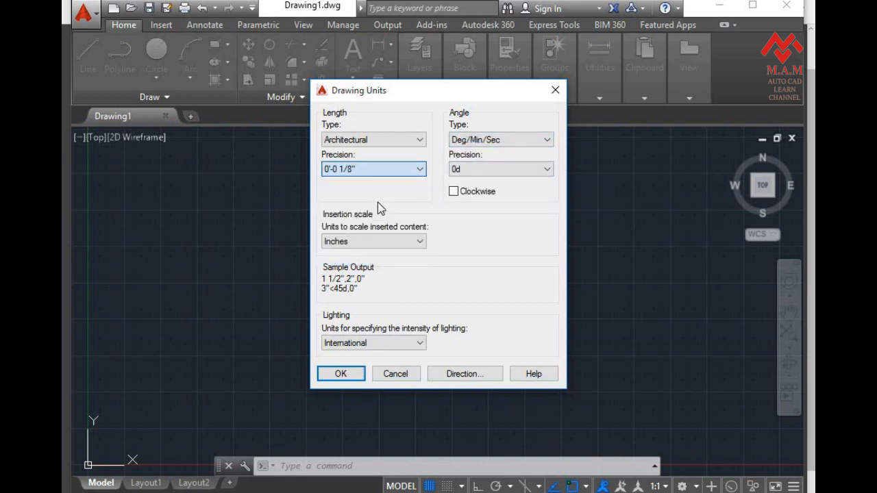
{"action": "left_click", "coordinate": [358, 375]}
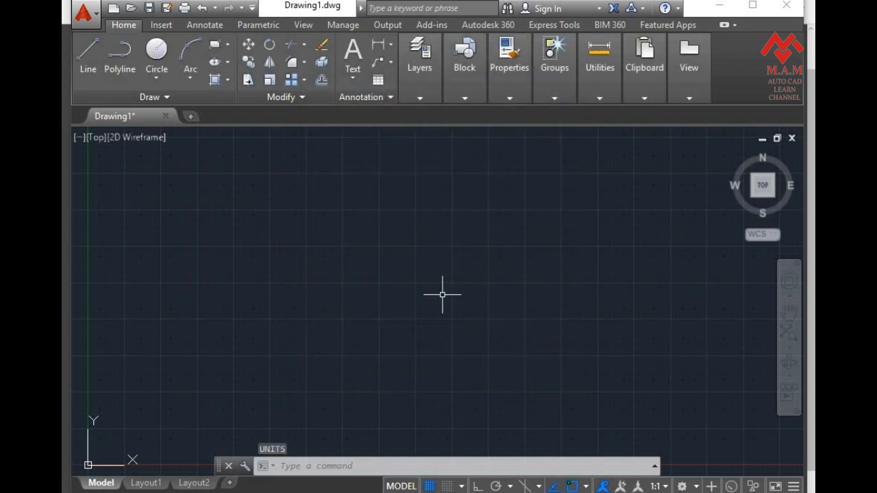
Modify the Standard dimension style's primary units to Architectural with 0'-0 1/16" precision and Degrees Minutes Seconds for angular dimensions.
{"action": "type", "text": "d"}
{"action": "key", "text": "Return"}
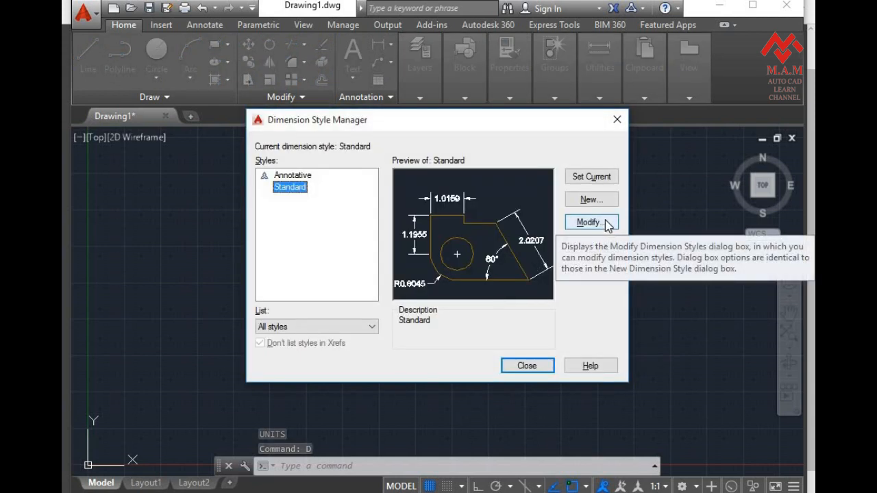
{"action": "left_click", "coordinate": [591, 223]}
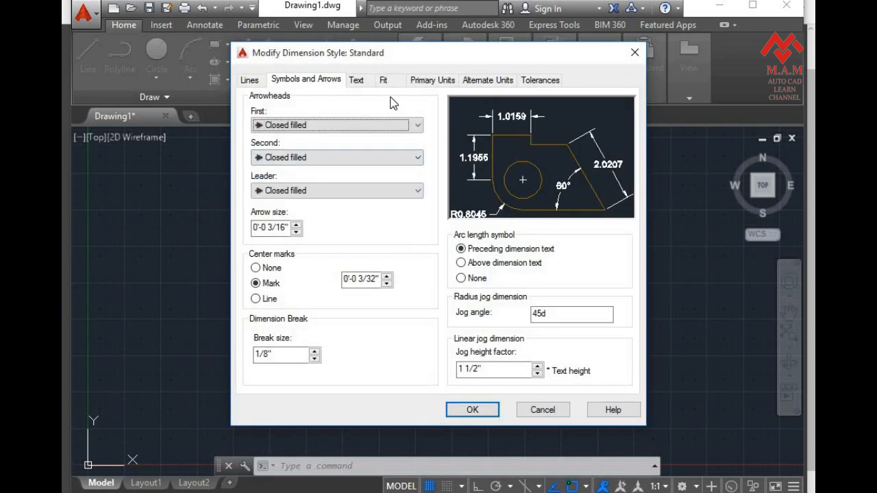
{"action": "left_click", "coordinate": [436, 80]}
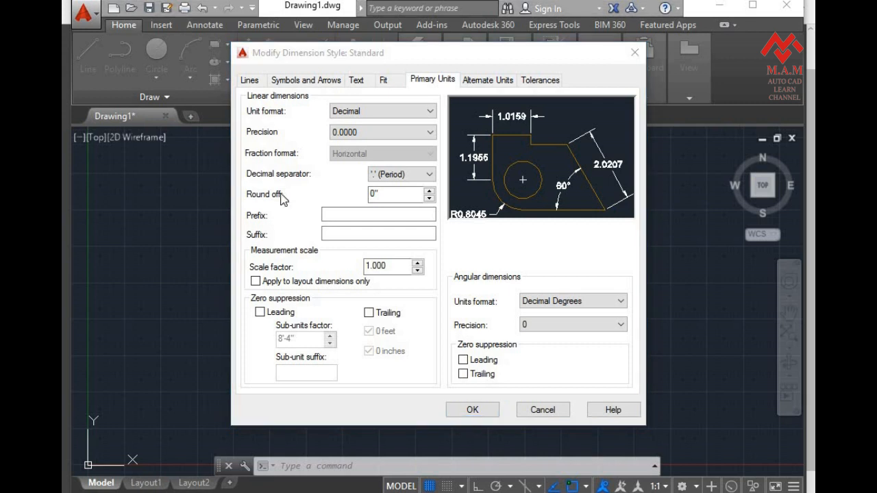
{"action": "left_click", "coordinate": [415, 112]}
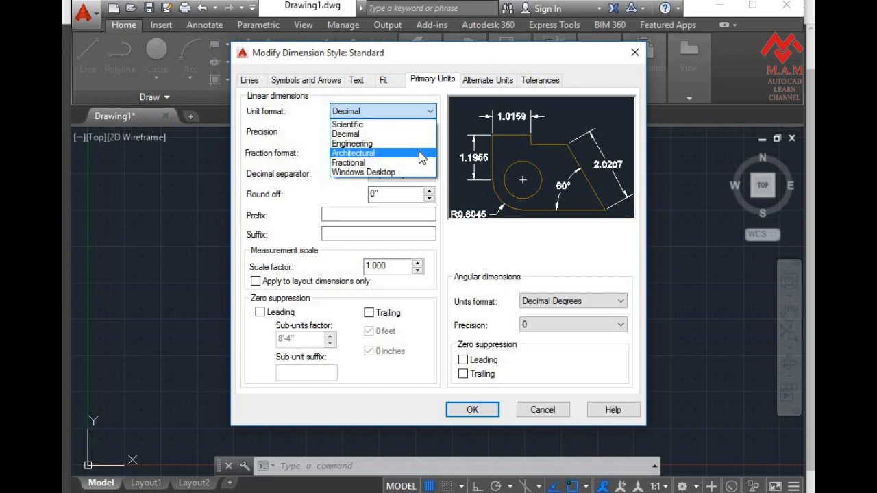
{"action": "left_click", "coordinate": [421, 156]}
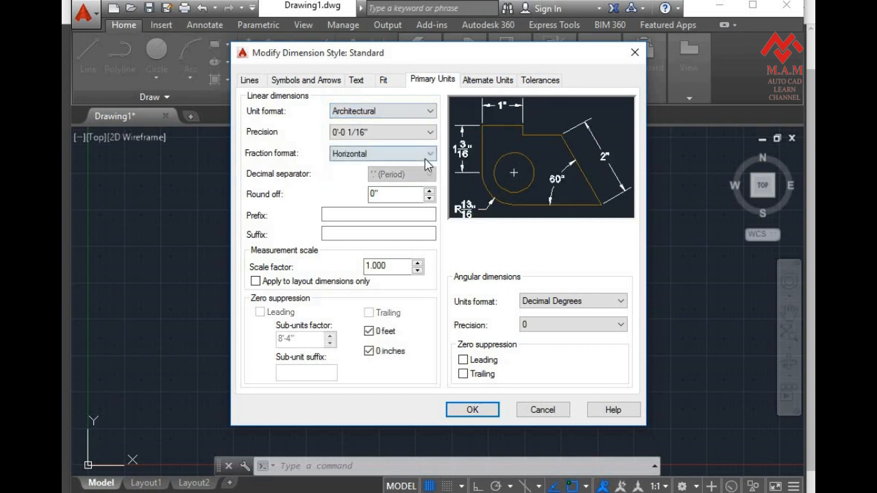
{"action": "left_click", "coordinate": [384, 137]}
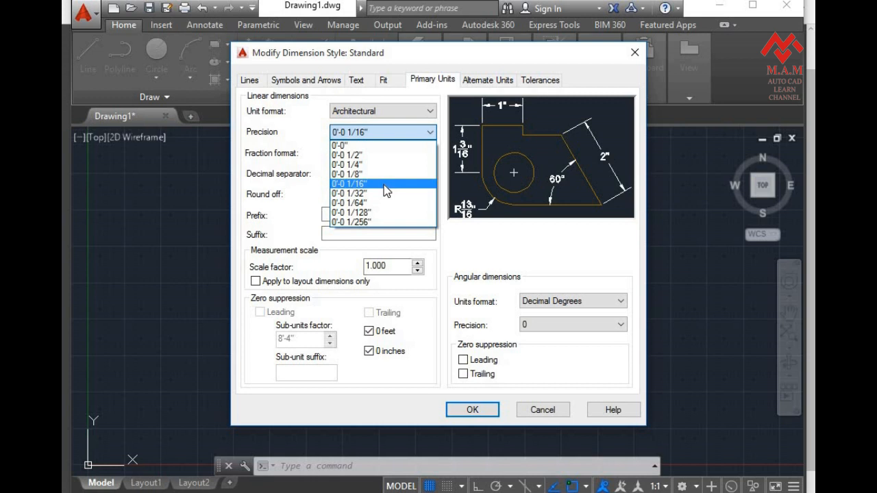
{"action": "left_click", "coordinate": [384, 184]}
{"action": "left_click", "coordinate": [536, 302]}
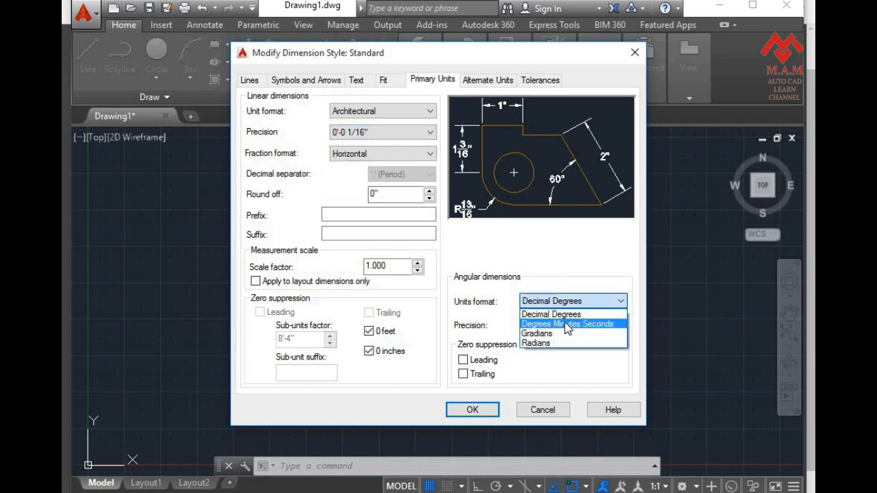
{"action": "left_click", "coordinate": [564, 322]}
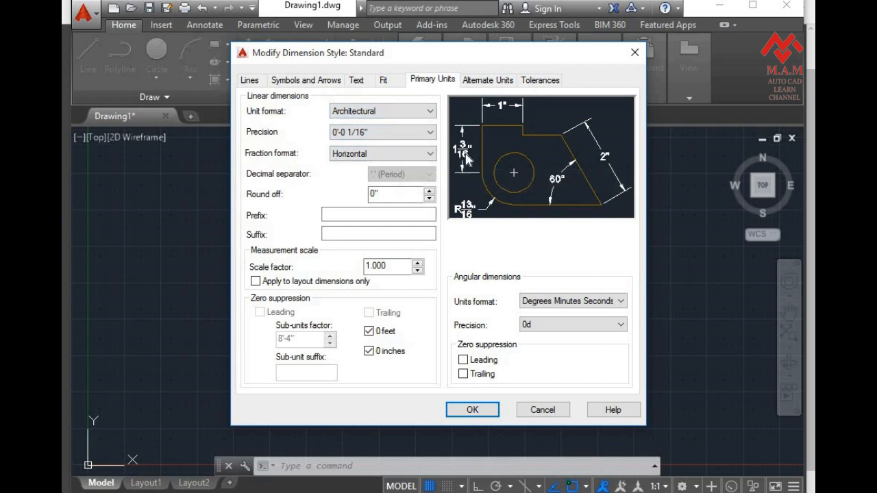
Set the Standard dimension style's text height to 3".
{"action": "left_click", "coordinate": [356, 80]}
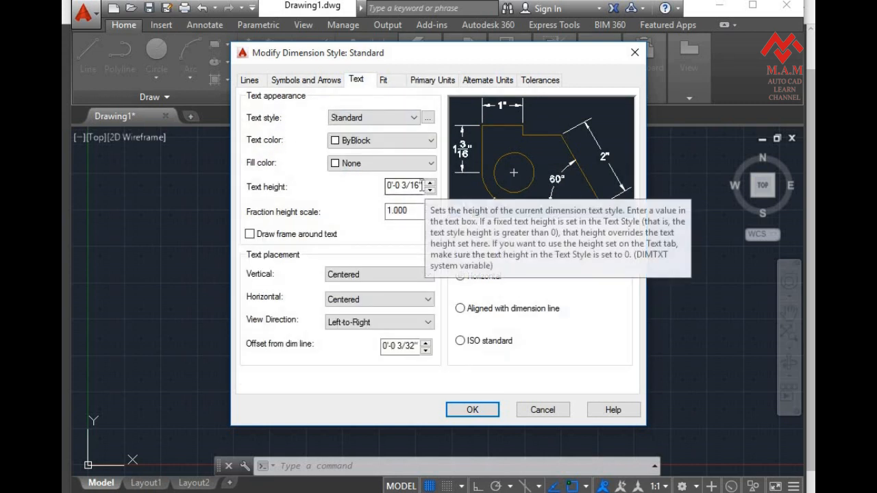
{"action": "left_click_drag", "start_coordinate": [421, 185], "coordinate": [364, 195]}
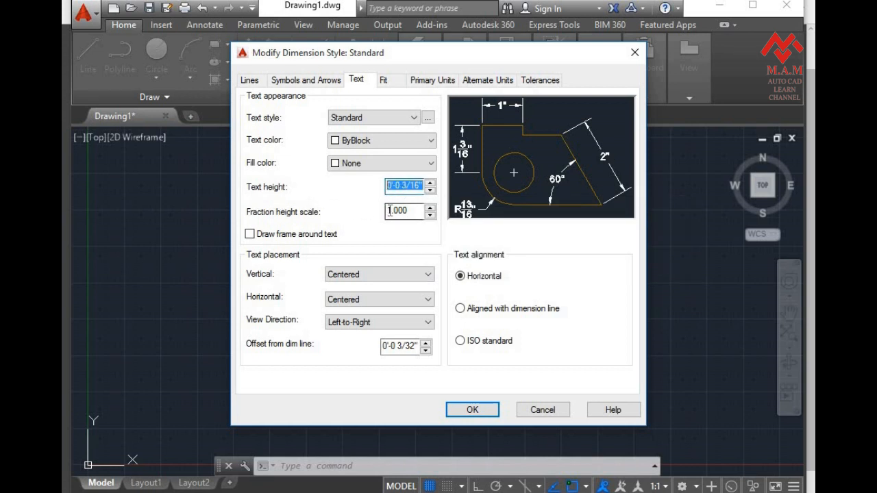
{"action": "type", "text": "3"}
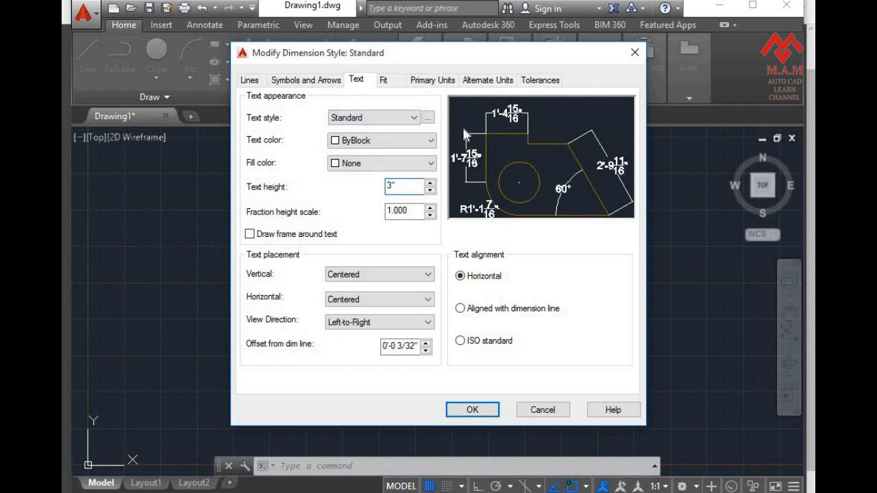
Set the dimension arrow size to 2", apply the style changes and make Standard the current dimension style.
{"action": "left_click", "coordinate": [316, 83]}
{"action": "left_click_drag", "start_coordinate": [290, 227], "coordinate": [240, 231]}
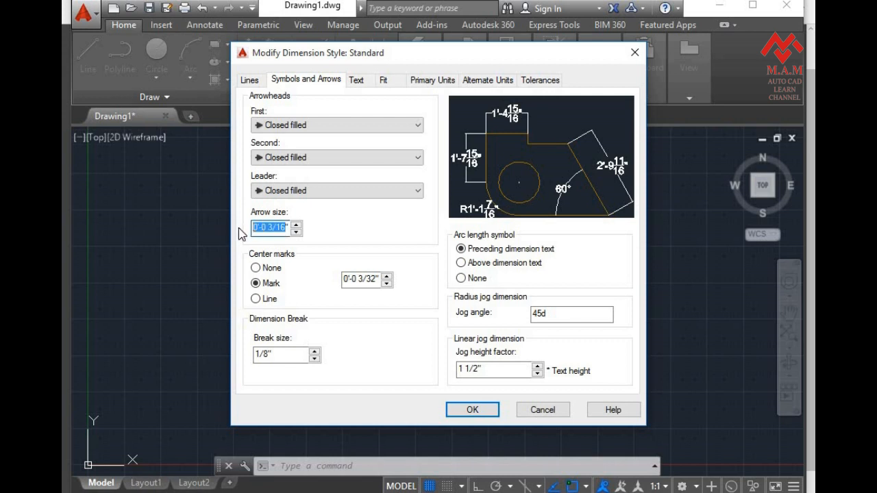
{"action": "type", "text": "2"}
{"action": "left_click", "coordinate": [363, 281]}
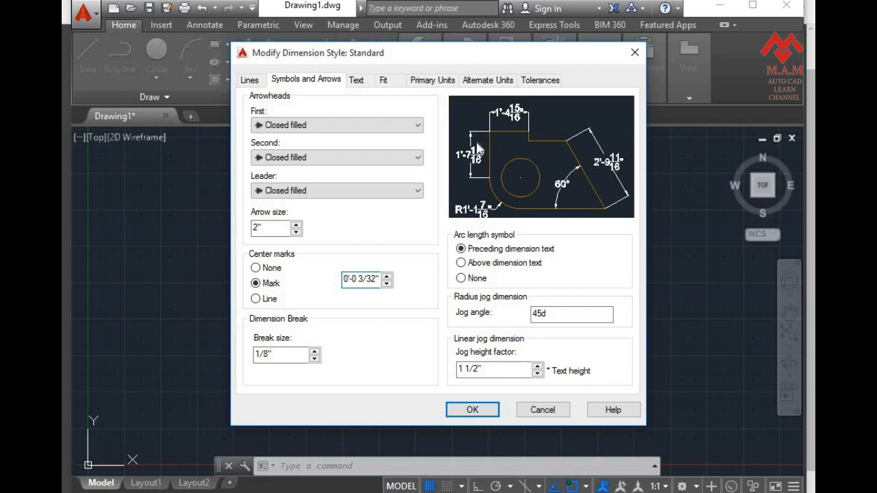
{"action": "left_click", "coordinate": [484, 411]}
{"action": "left_click", "coordinate": [589, 176]}
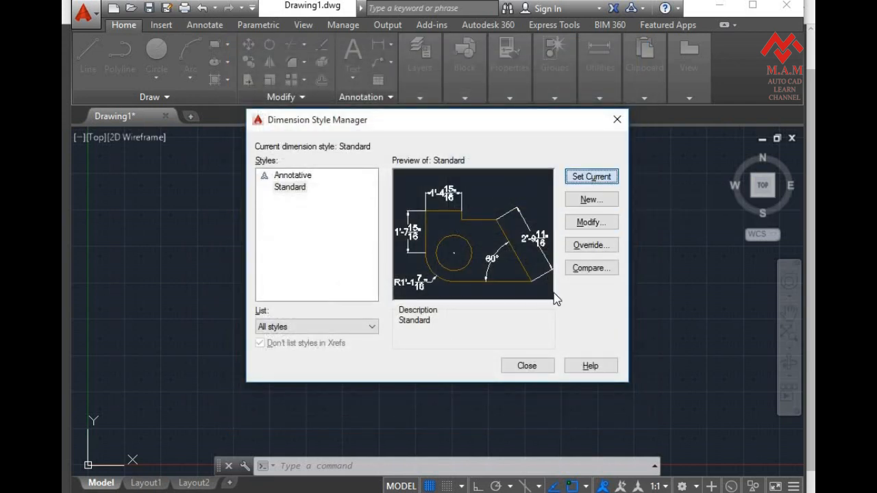
{"action": "left_click", "coordinate": [526, 366]}
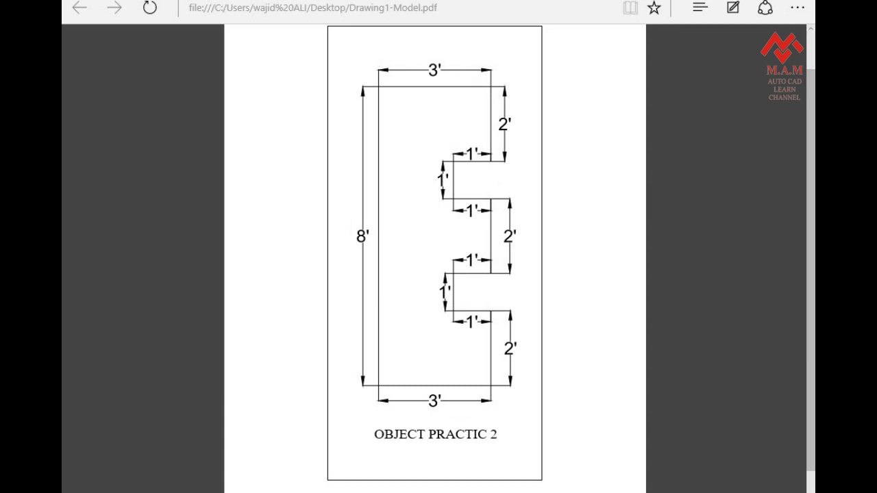
Switch to AutoCAD and draw a 2' vertical line downward with Ortho on, checking the dimensions in Drawing1-Model.pdf.
{"action": "left_click", "coordinate": [388, 490]}
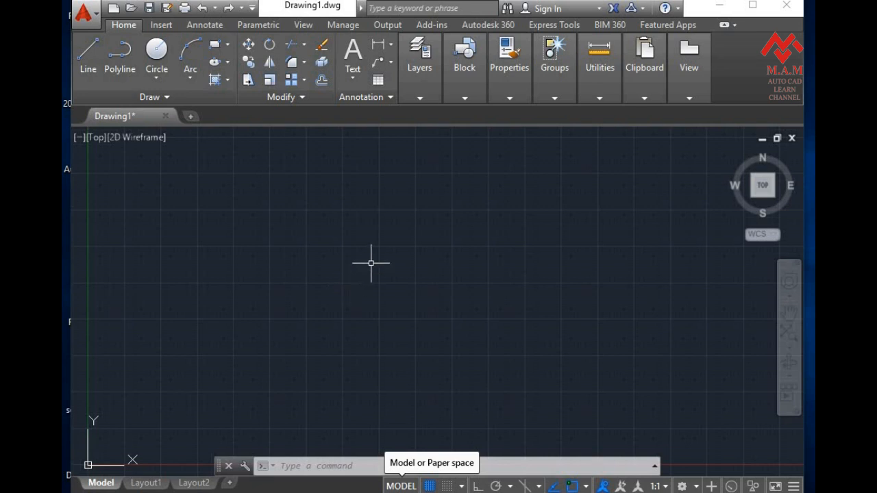
{"action": "left_click", "coordinate": [85, 53]}
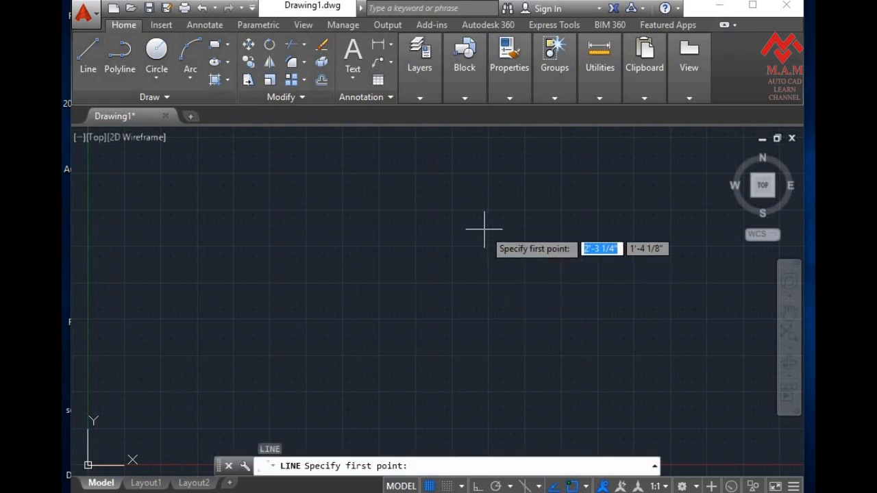
{"action": "left_click", "coordinate": [480, 164]}
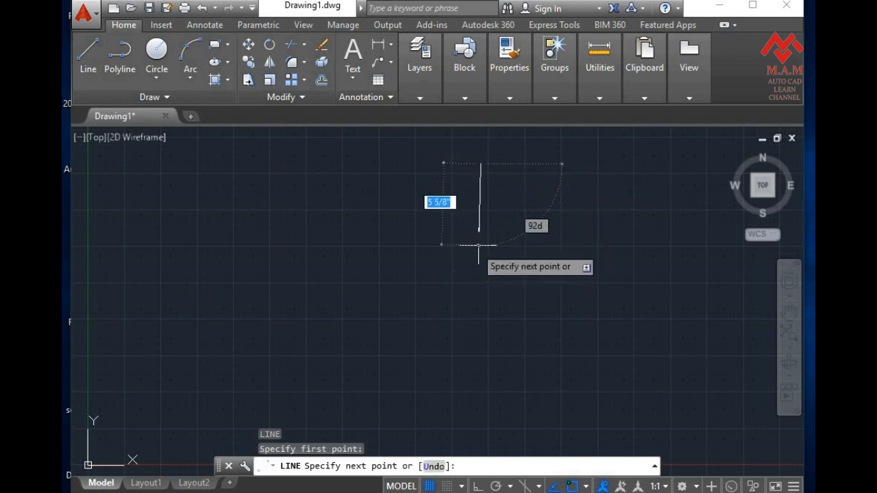
{"action": "key", "text": "F8"}
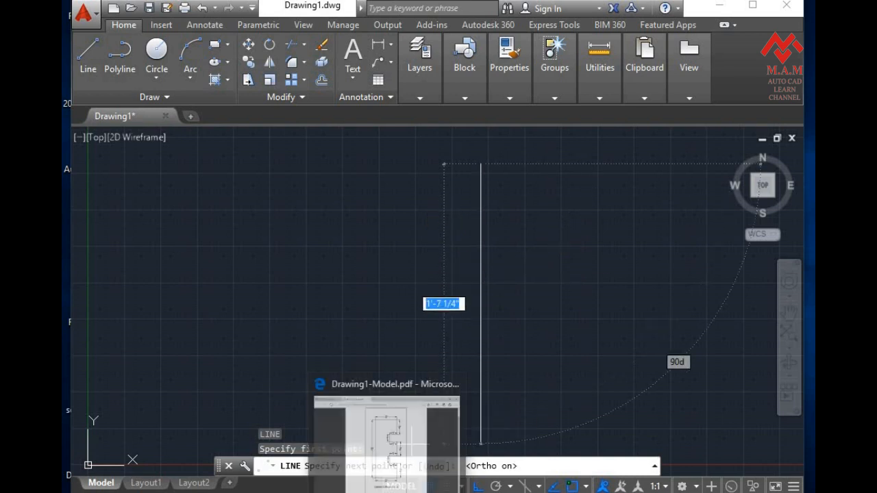
{"action": "left_click", "coordinate": [395, 447]}
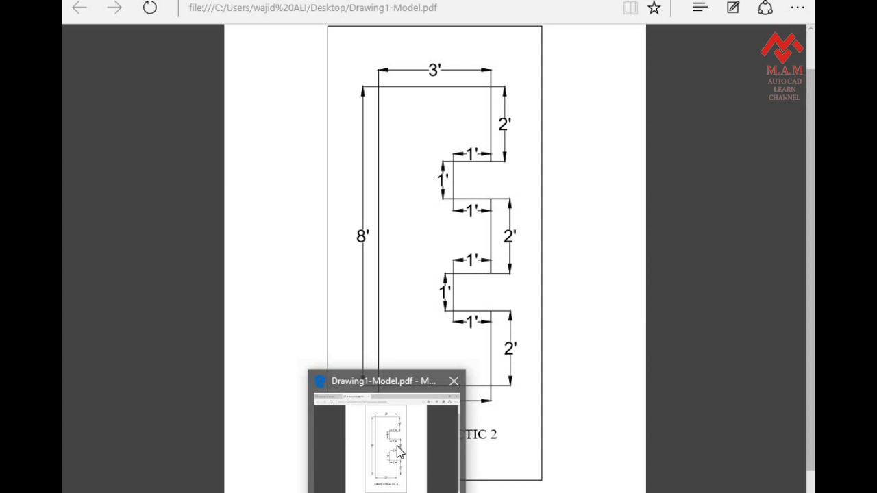
{"action": "type", "text": "2'"}
{"action": "key", "text": "Return"}
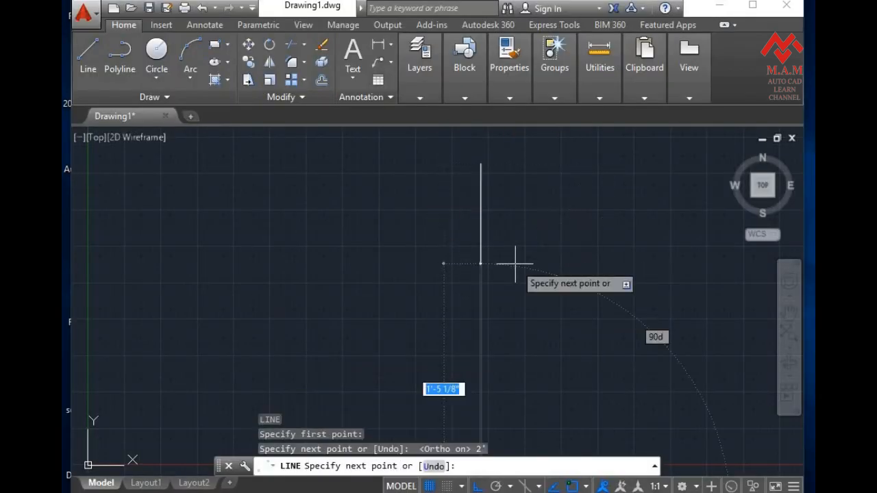
Continue the line 1' to the right, 1' down and 1' back to the left to form the first notch.
{"action": "scroll", "coordinate": [426, 265], "scroll_direction": "down", "scroll_amount": 2}
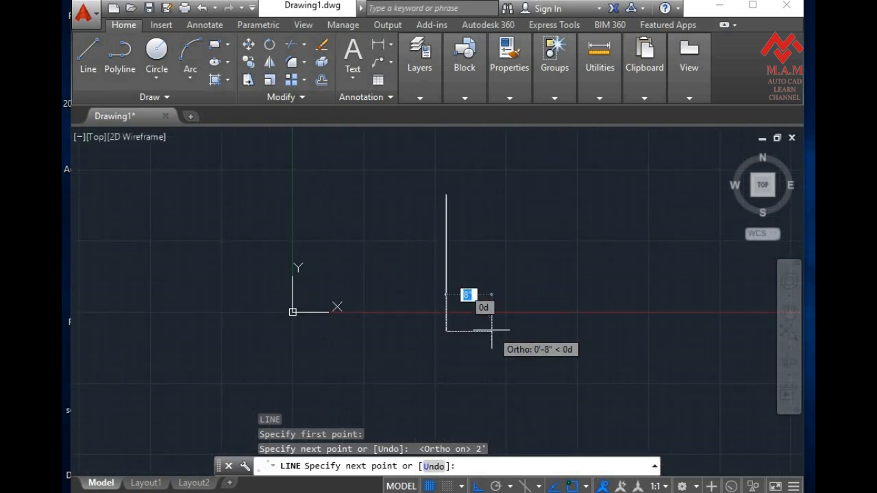
{"action": "type", "text": "1"}
{"action": "key", "text": "Return"}
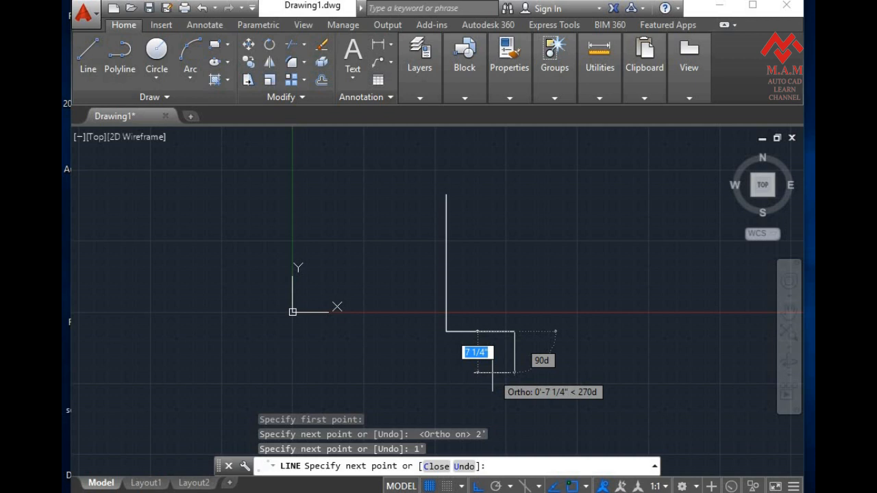
{"action": "type", "text": "1"}
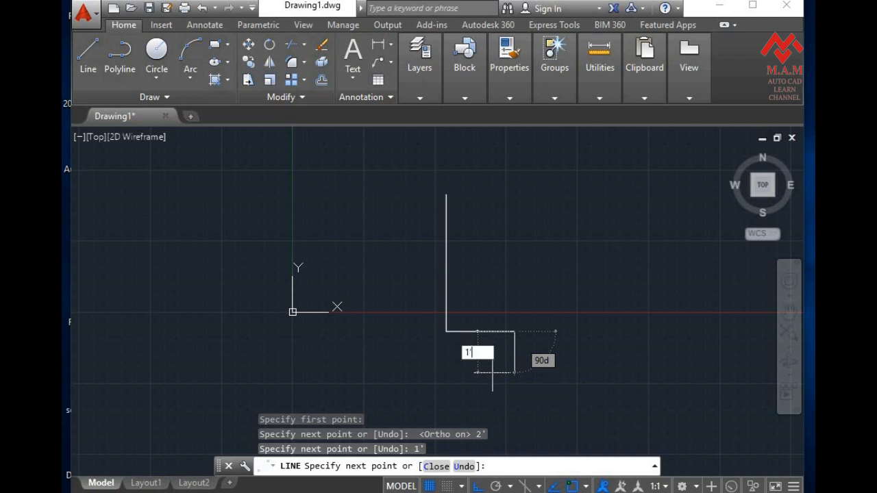
{"action": "key", "text": "Return"}
{"action": "mouse_move", "coordinate": [396, 383]}
{"action": "middle_mouse_down"}
{"action": "mouse_move", "coordinate": [337, 278]}
{"action": "mouse_move", "coordinate": [344, 305]}
{"action": "middle_mouse_up"}
{"action": "type", "text": "1'"}
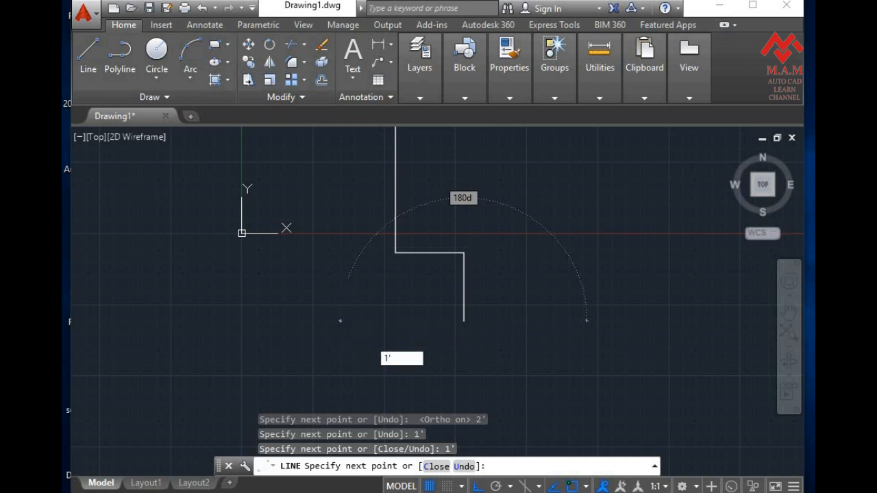
{"action": "key", "text": "Return"}
Extend the line 2' straight down from the end of the first notch.
{"action": "middle_click_drag", "start_coordinate": [417, 347], "coordinate": [396, 286]}
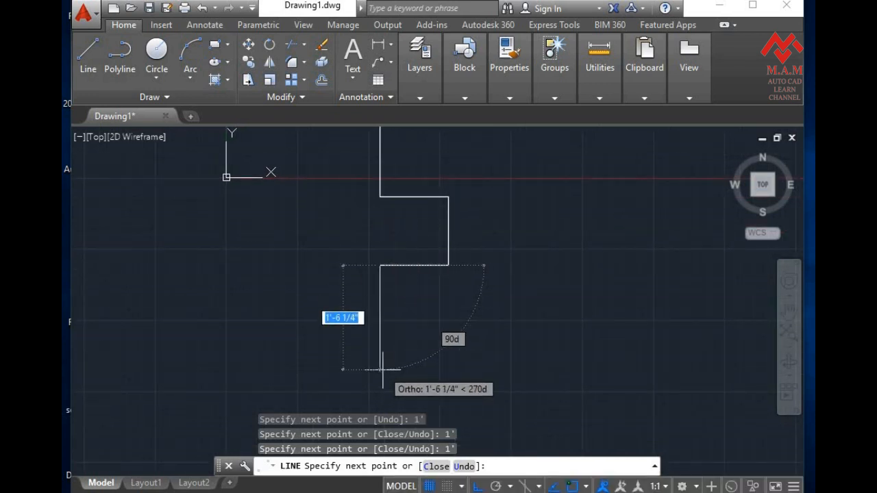
{"action": "type", "text": "2"}
{"action": "key", "text": "Return"}
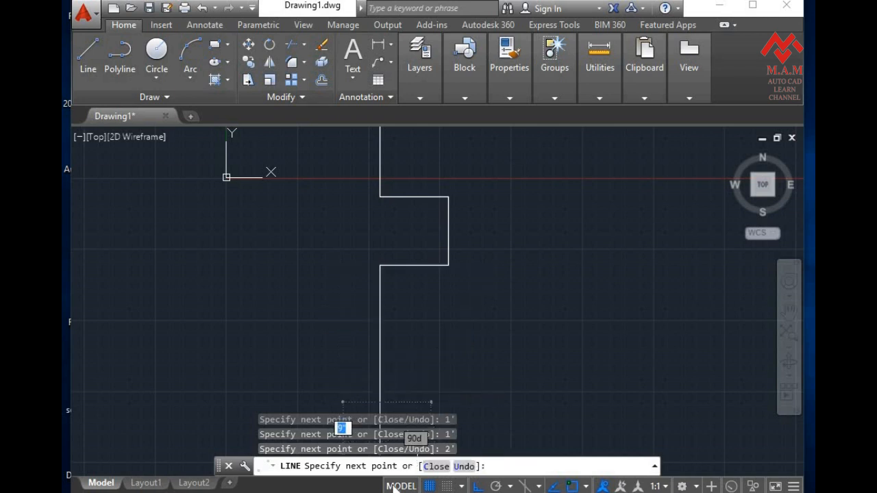
{"action": "mouse_move", "coordinate": [428, 411]}
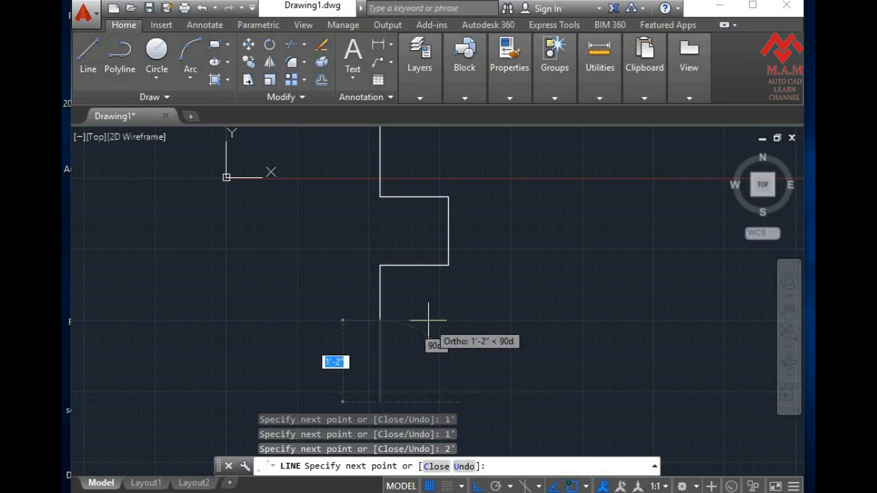
Undo the last four line segments, back to the end of the first 2' vertical line.
{"action": "scroll", "coordinate": [428, 317], "scroll_direction": "down", "scroll_amount": 1}
{"action": "mouse_move", "coordinate": [380, 379]}
{"action": "middle_mouse_down"}
{"action": "mouse_move", "coordinate": [409, 211]}
{"action": "mouse_move", "coordinate": [409, 309]}
{"action": "middle_mouse_up"}
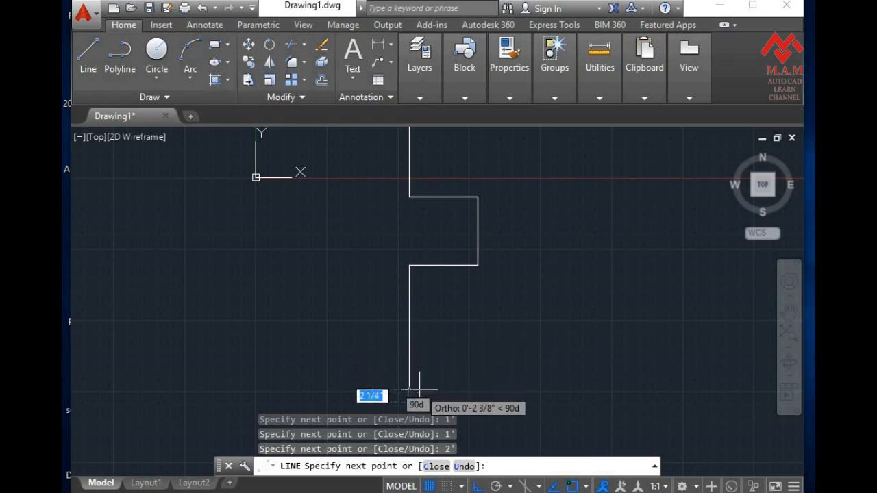
{"action": "type", "text": "u"}
{"action": "key", "text": "Return"}
{"action": "type", "text": "u"}
{"action": "key", "text": "Return"}
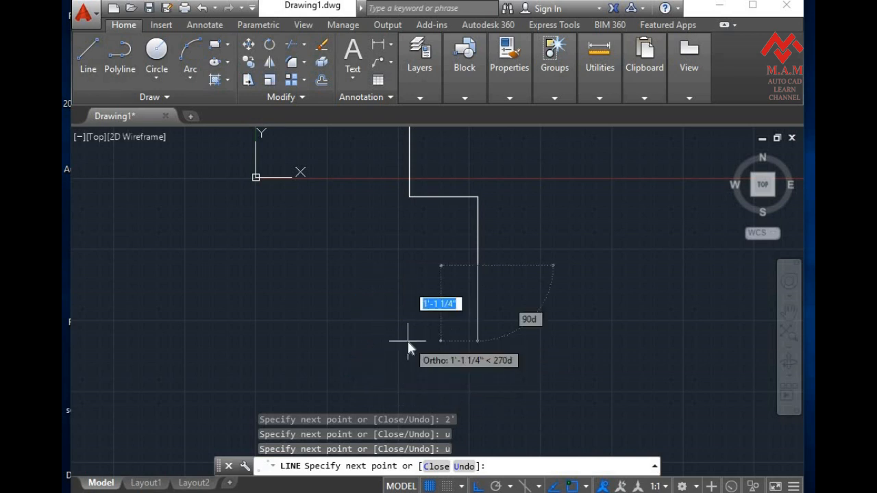
{"action": "type", "text": "u"}
{"action": "key", "text": "Return"}
{"action": "type", "text": "u"}
{"action": "key", "text": "Return"}
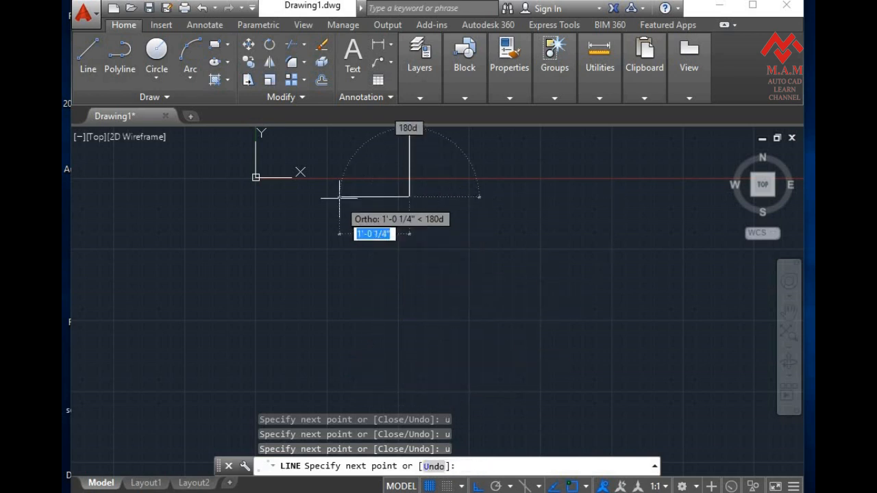
Draw the upper notch inward from the vertical line: 1' to the left, 1' down and 1' back to the right.
{"action": "type", "text": "1'"}
{"action": "key", "text": "Return"}
{"action": "type", "text": "1'"}
{"action": "key", "text": "Return"}
{"action": "type", "text": "1"}
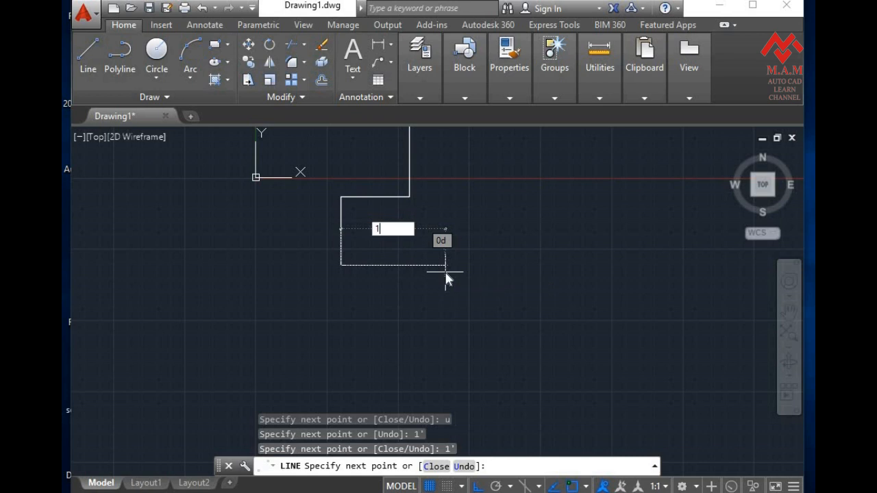
{"action": "type", "text": "'"}
{"action": "key", "text": "Return"}
Continue the line 2' down and 1' to the left for the top of the second notch, and end the Line command.
{"action": "type", "text": "2"}
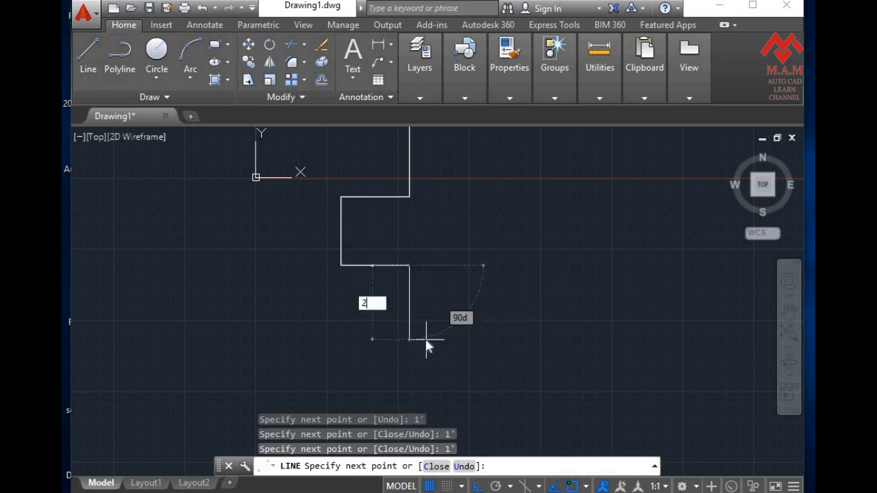
{"action": "type", "text": "'"}
{"action": "key", "text": "Return"}
{"action": "middle_click_drag", "start_coordinate": [314, 378], "coordinate": [340, 259]}
{"action": "type", "text": "1"}
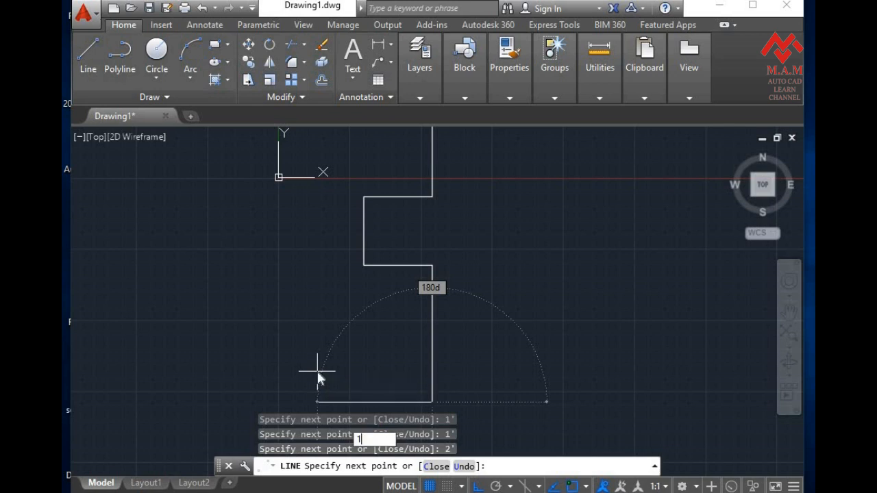
{"action": "type", "text": "'"}
{"action": "key", "text": "Return"}
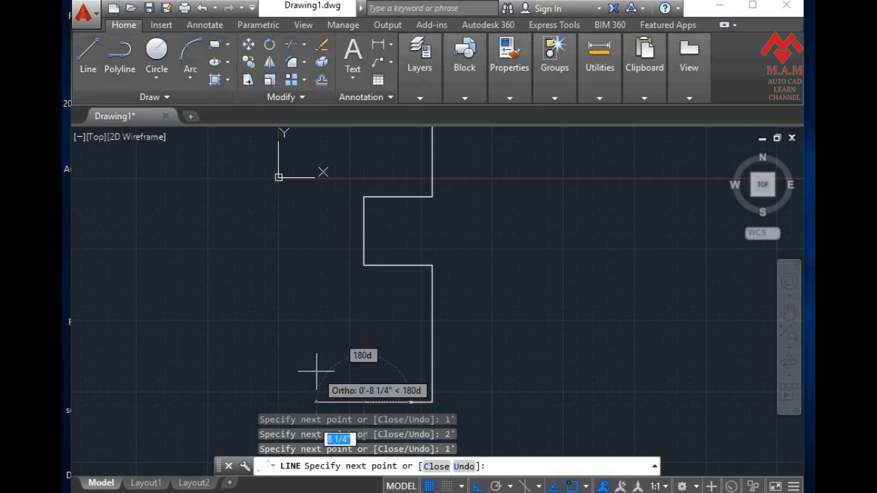
{"action": "middle_click_drag", "start_coordinate": [341, 359], "coordinate": [368, 359]}
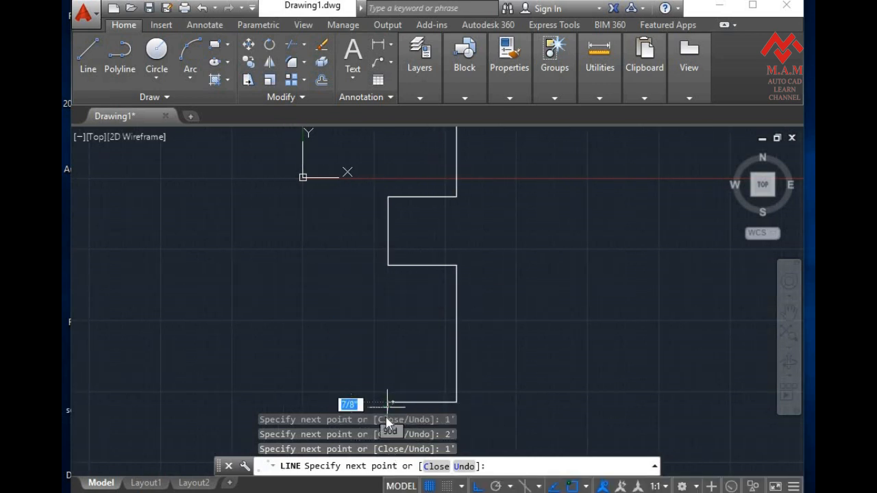
{"action": "key", "text": "Return"}
Zoom to the whole drawing and hide the Command Line window.
{"action": "type", "text": "z"}
{"action": "key", "text": "Return"}
{"action": "type", "text": "a"}
{"action": "key", "text": "Return"}
{"action": "middle_click_drag", "start_coordinate": [396, 346], "coordinate": [384, 294]}
{"action": "key", "text": "ctrl+9"}
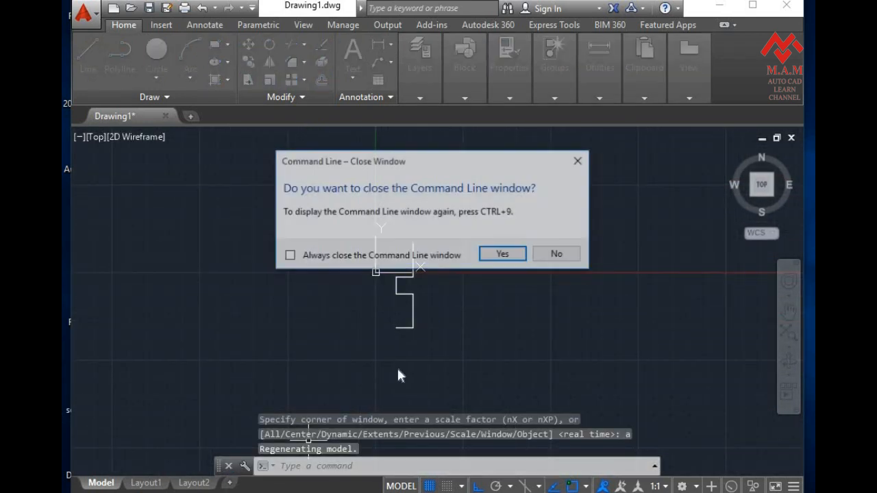
{"action": "left_click", "coordinate": [552, 254]}
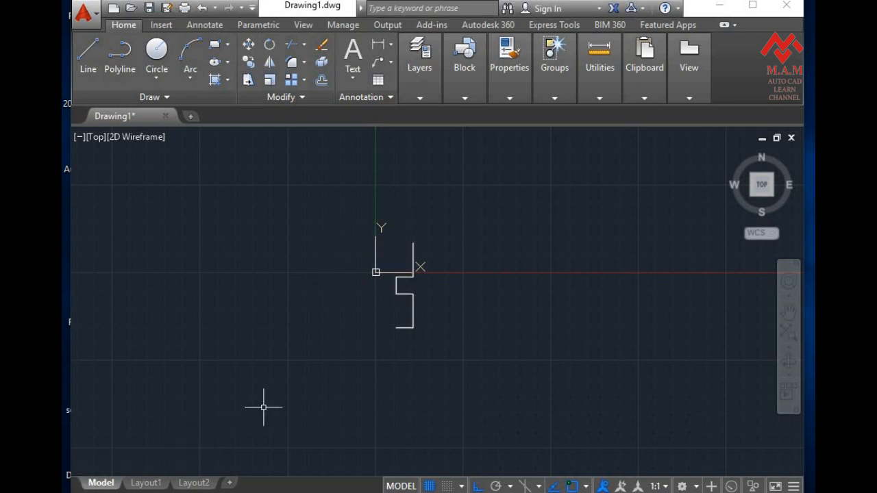
Set UCSICON to Noorigin to move the UCS icon away from the drawing's origin.
{"action": "type", "text": "UCS"}
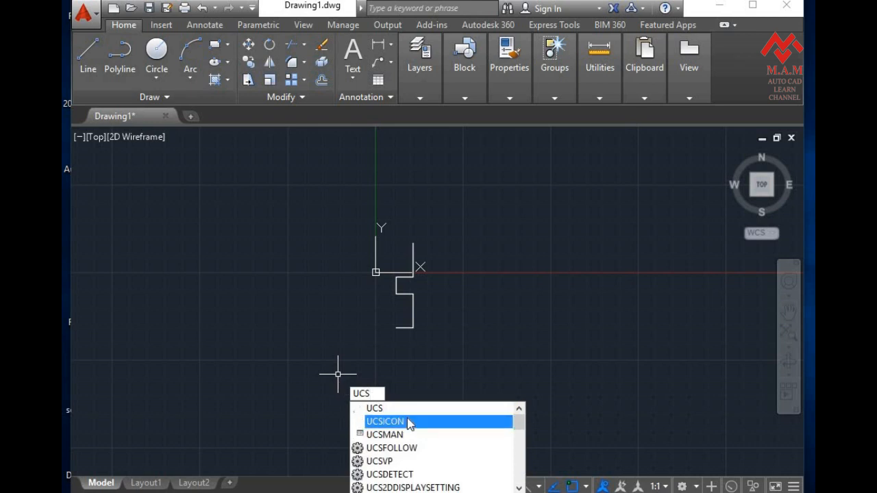
{"action": "left_click", "coordinate": [410, 423]}
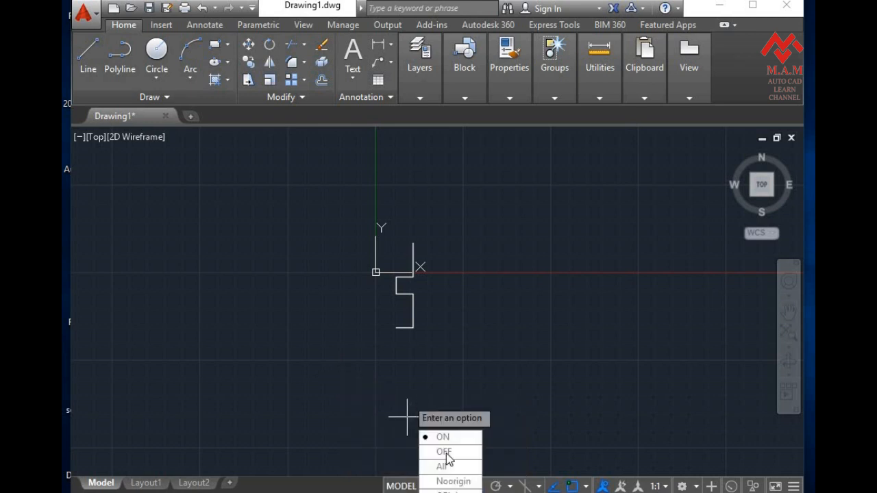
{"action": "left_click", "coordinate": [449, 480]}
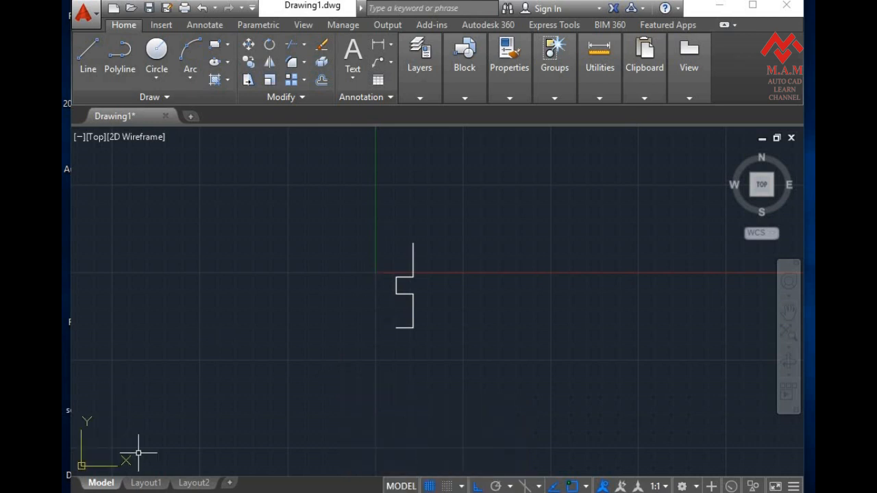
Complete the second notch with a line from its open endpoint, 1' down and 1' to the right.
{"action": "middle_click_drag", "start_coordinate": [372, 318], "coordinate": [434, 341]}
{"action": "type", "text": "l"}
{"action": "key", "text": "Return"}
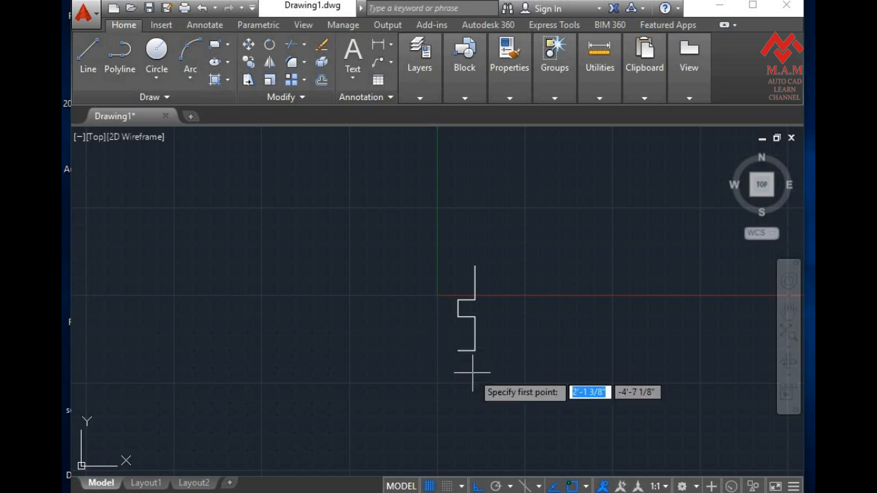
{"action": "left_click", "coordinate": [458, 351]}
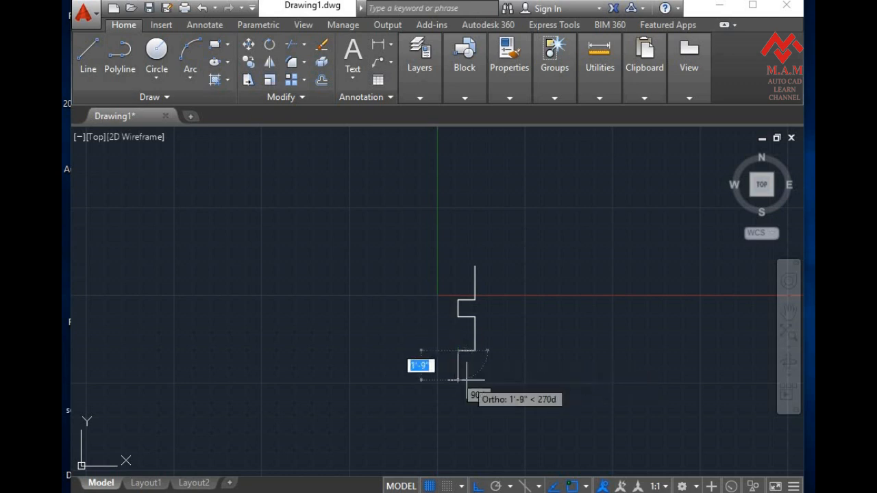
{"action": "type", "text": "1"}
{"action": "key", "text": "Return"}
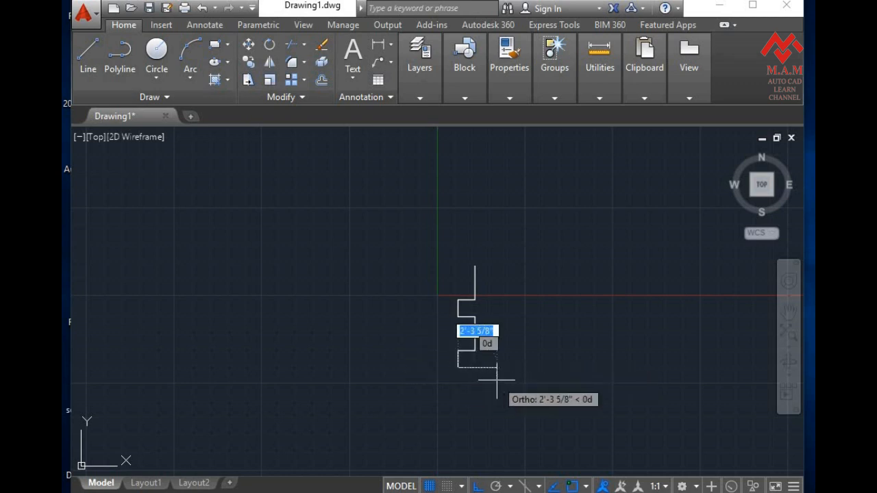
{"action": "type", "text": "1"}
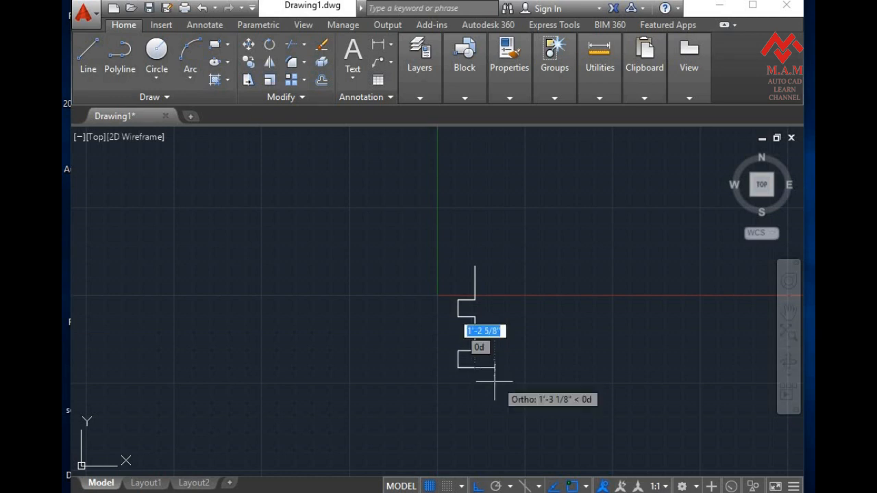
{"action": "key", "text": "Return"}
Continue the line 2' down and 3' to the left to form the outline's bottom edge.
{"action": "type", "text": "2"}
{"action": "key", "text": "Return"}
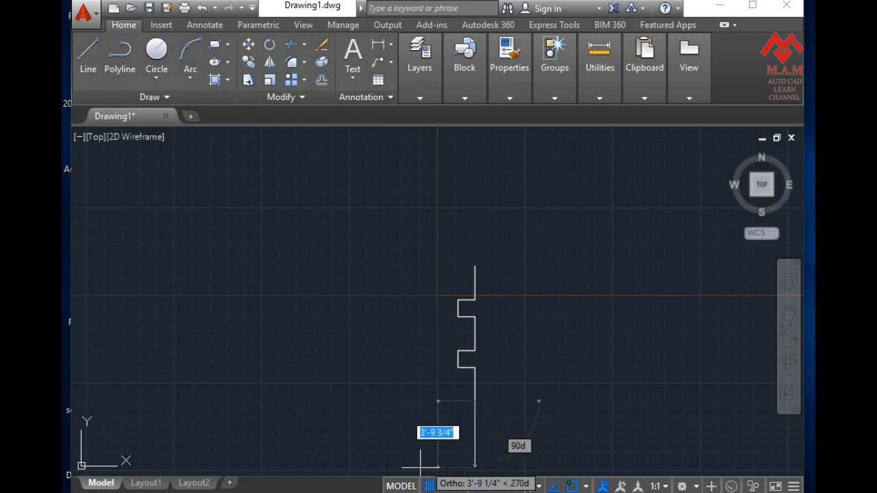
{"action": "mouse_move", "coordinate": [409, 482]}
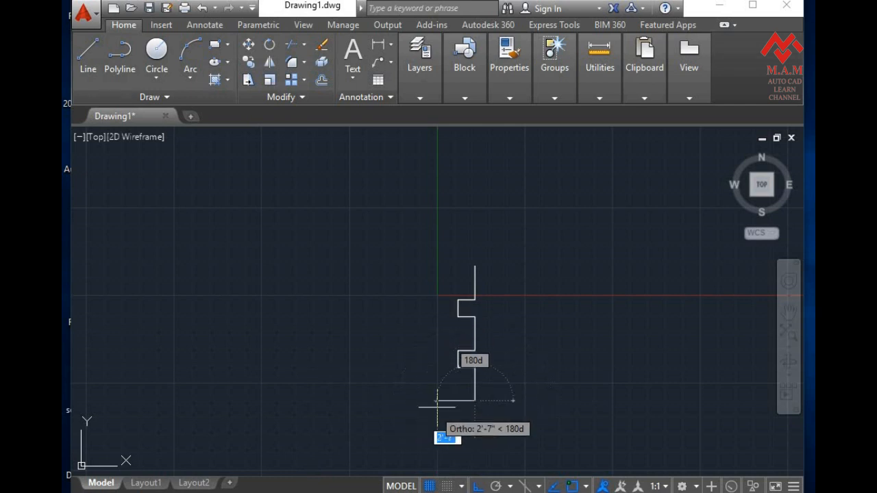
{"action": "type", "text": "1"}
{"action": "key", "text": "Return"}
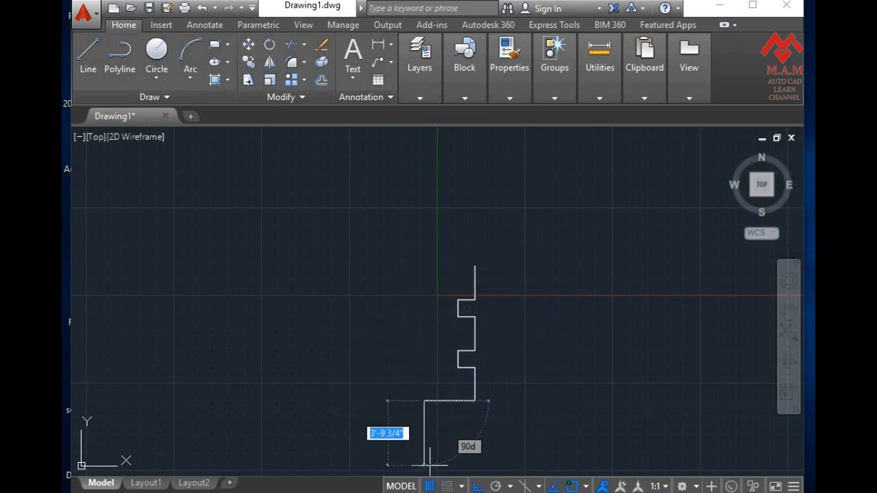
Close the outline with an 8' line up the left side and a 3' line to the right, checking against Drawing1-Model.pdf.
{"action": "mouse_move", "coordinate": [376, 432]}
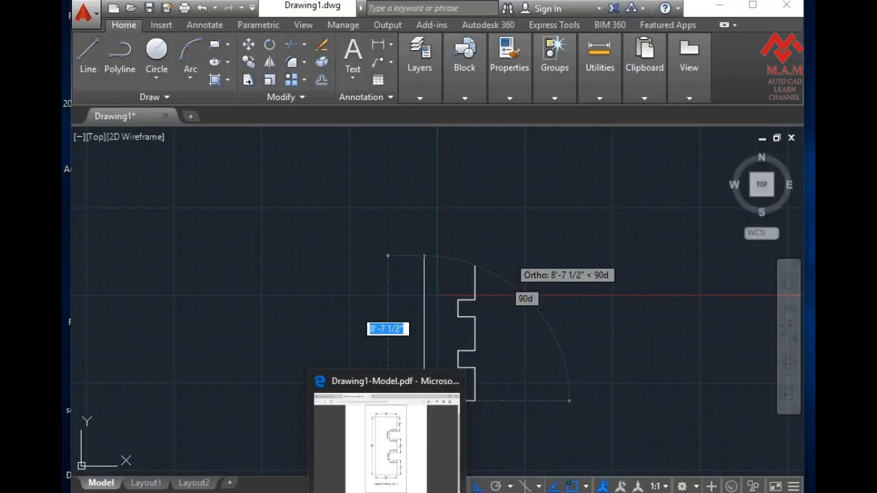
{"action": "type", "text": "8'"}
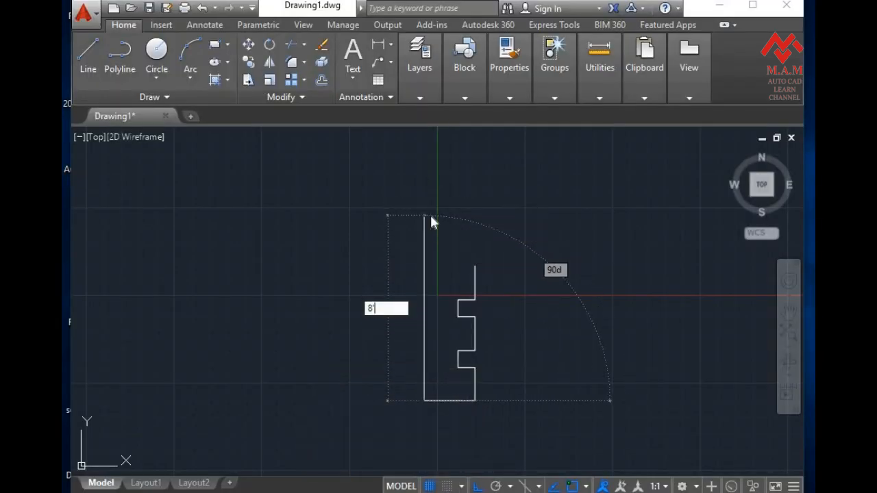
{"action": "key", "text": "Return"}
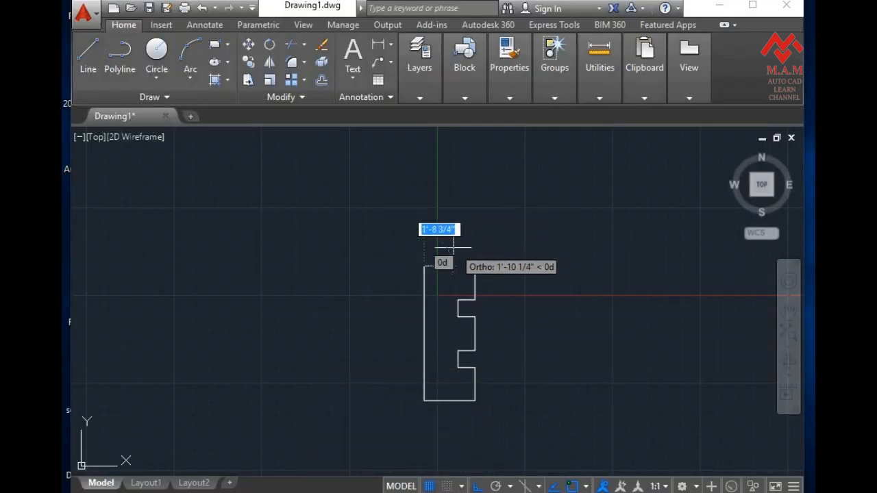
{"action": "mouse_move", "coordinate": [409, 453]}
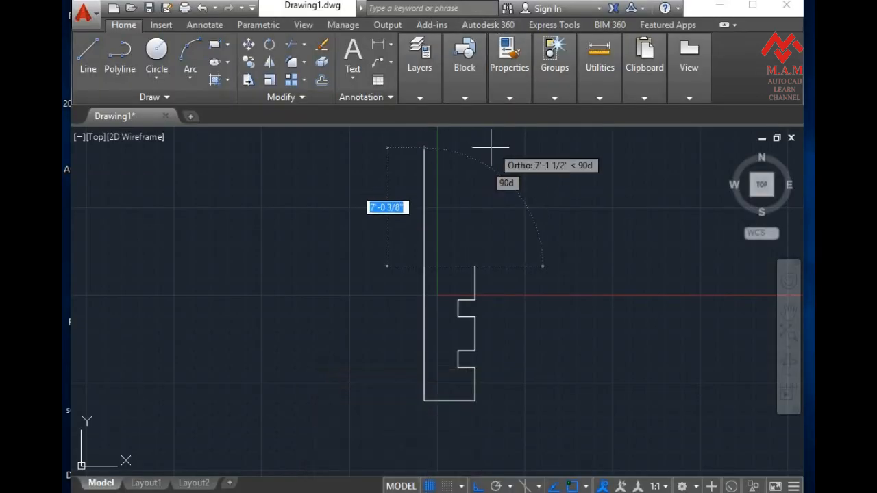
{"action": "type", "text": "3"}
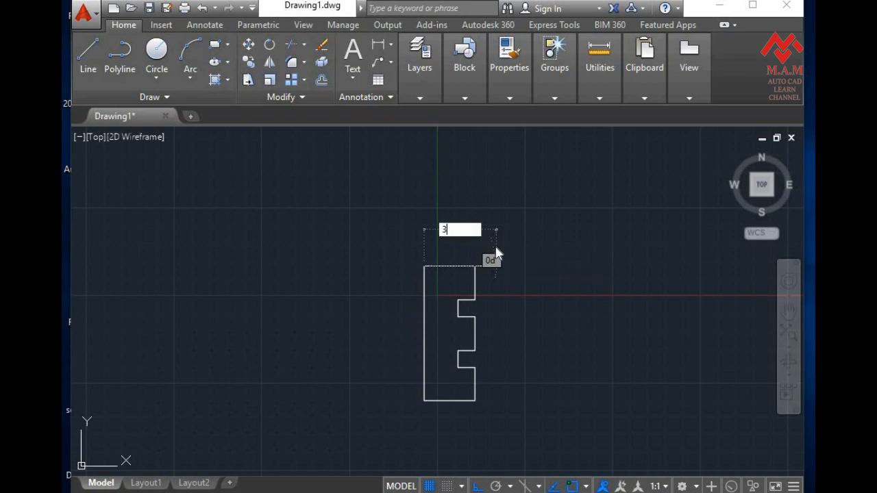
{"action": "key", "text": "Return"}
{"action": "key", "text": "Return"}
{"action": "mouse_move", "coordinate": [462, 283]}
{"action": "middle_mouse_down"}
{"action": "mouse_move", "coordinate": [423, 241]}
{"action": "mouse_move", "coordinate": [413, 261]}
{"action": "middle_mouse_up"}
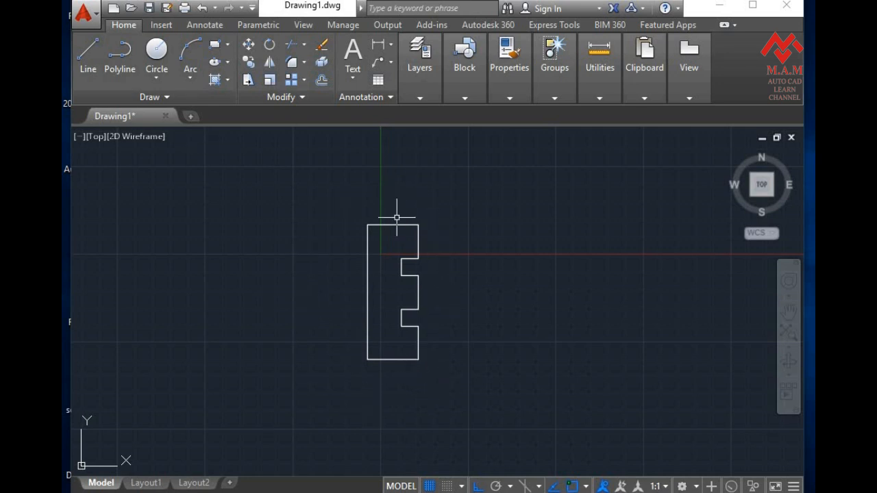
{"action": "middle_click_drag", "start_coordinate": [400, 238], "coordinate": [396, 234]}
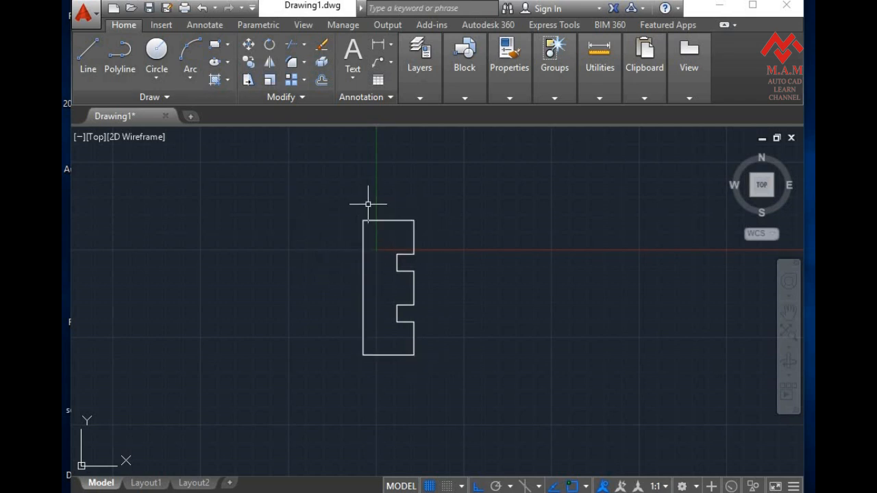
{"action": "type", "text": "D"}
{"action": "left_click", "coordinate": [332, 192]}
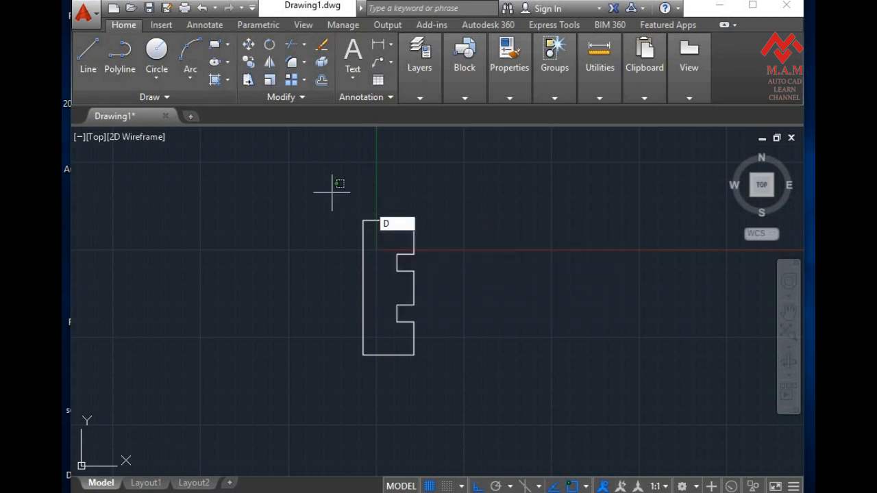
{"action": "left_click", "coordinate": [302, 213]}
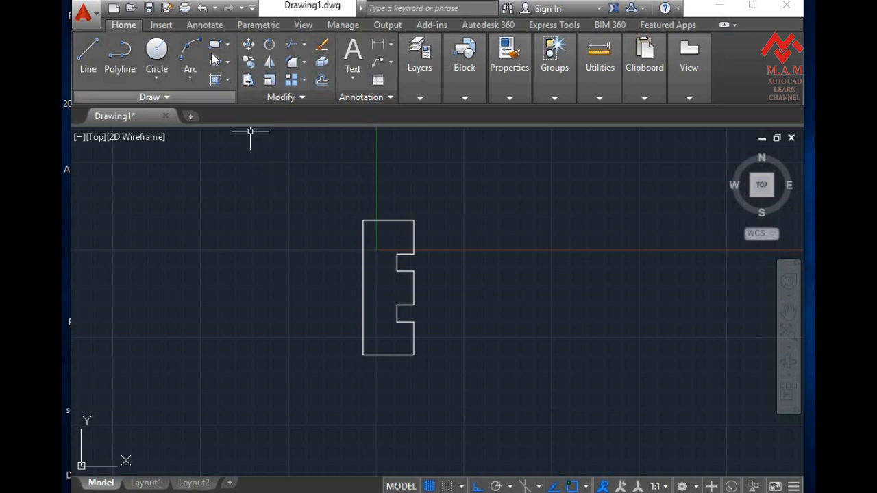
Add a dimension between the two top corners of the outline, placed just above the top edge.
{"action": "left_click", "coordinate": [203, 26]}
{"action": "left_click", "coordinate": [338, 50]}
{"action": "left_click", "coordinate": [363, 221]}
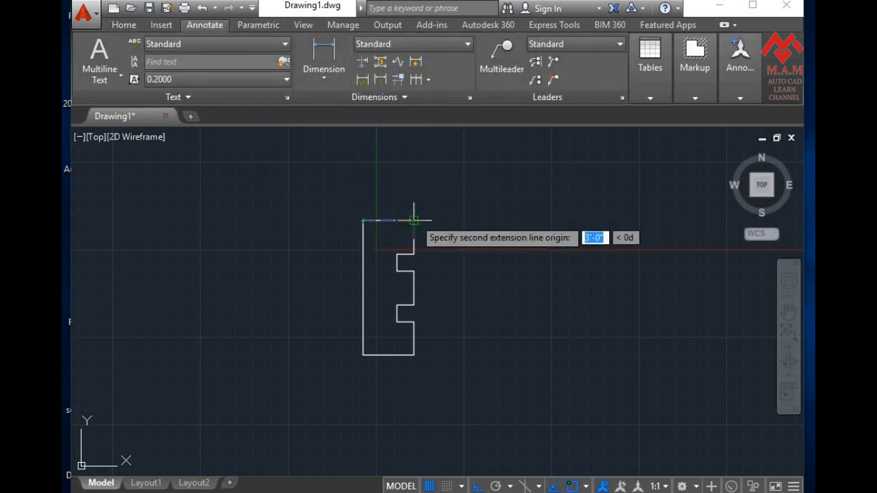
{"action": "left_click", "coordinate": [413, 218]}
{"action": "left_click", "coordinate": [426, 205]}
Add a linear dimension (DLI) to the upper right vertical edge, from the top corner to the first notch, placed just outside the outline.
{"action": "scroll", "coordinate": [390, 255], "scroll_direction": "up", "scroll_amount": 2}
{"action": "middle_click_drag", "start_coordinate": [385, 259], "coordinate": [382, 268]}
{"action": "scroll", "coordinate": [383, 268], "scroll_direction": "up", "scroll_amount": 2}
{"action": "scroll", "coordinate": [384, 263], "scroll_direction": "down", "scroll_amount": 2}
{"action": "type", "text": "z"}
{"action": "key", "text": "Return"}
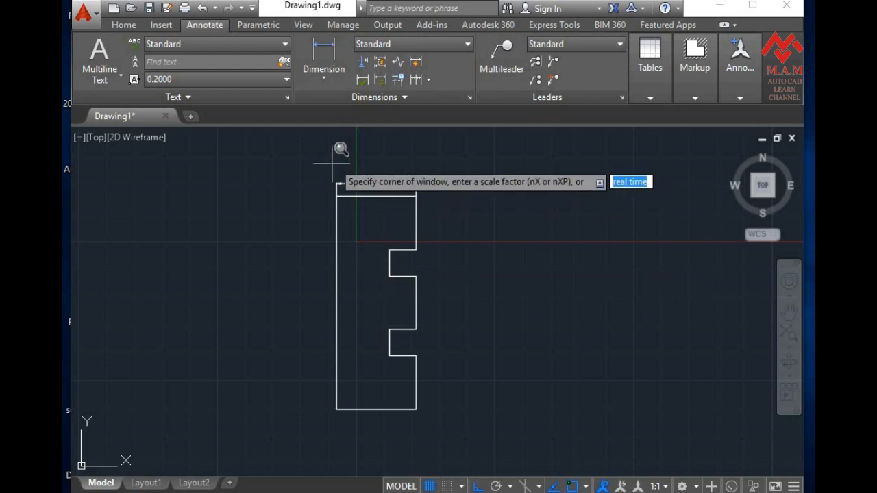
{"action": "left_click", "coordinate": [319, 170]}
{"action": "left_click", "coordinate": [434, 427]}
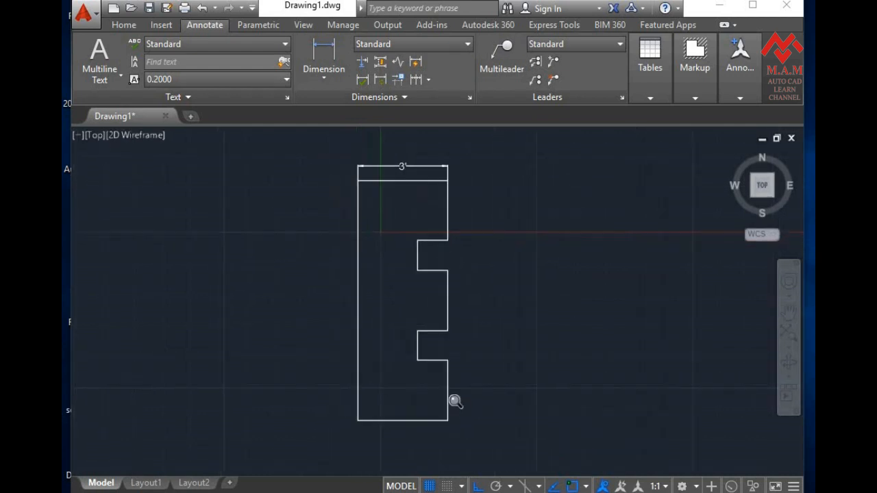
{"action": "type", "text": "DLI"}
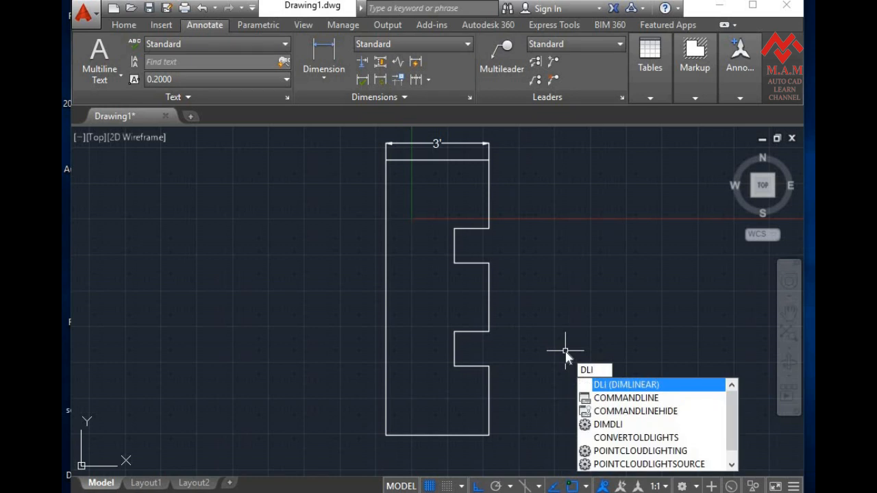
{"action": "key", "text": "Return"}
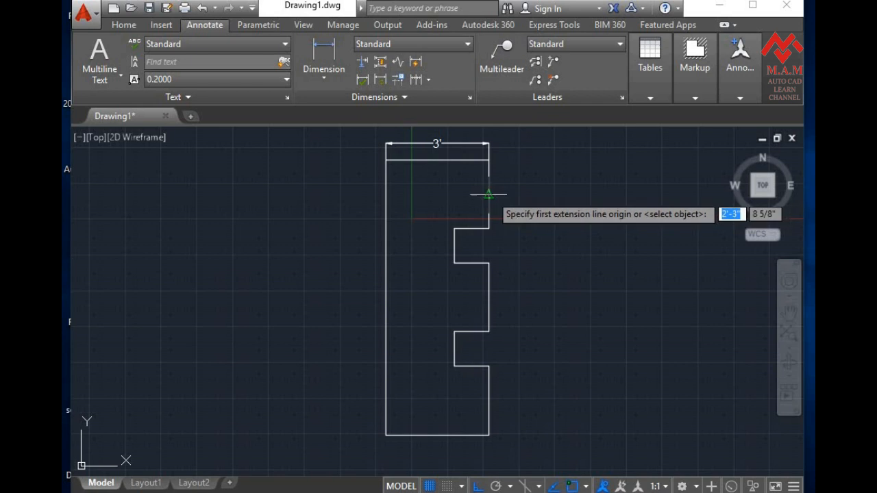
{"action": "left_click", "coordinate": [489, 160]}
{"action": "left_click", "coordinate": [488, 228]}
{"action": "left_click", "coordinate": [498, 208]}
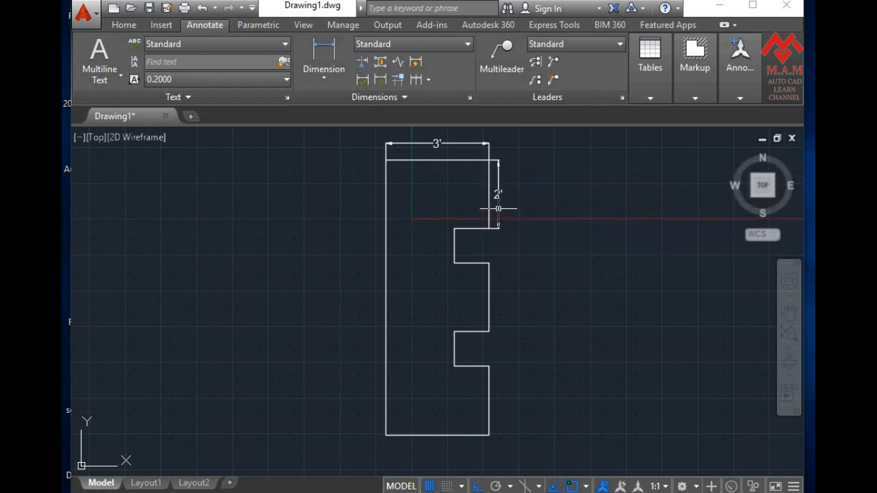
Add linear dimensions to the upper notch's top edge and inner vertical edge, placed just above and to the left of them.
{"action": "key", "text": "Return"}
{"action": "key", "text": "Return"}
{"action": "left_click", "coordinate": [471, 228]}
{"action": "left_click", "coordinate": [473, 220]}
{"action": "key", "text": "Return"}
{"action": "key", "text": "Return"}
{"action": "left_click", "coordinate": [454, 246]}
{"action": "left_click", "coordinate": [446, 272]}
{"action": "type", "text": "DL"}
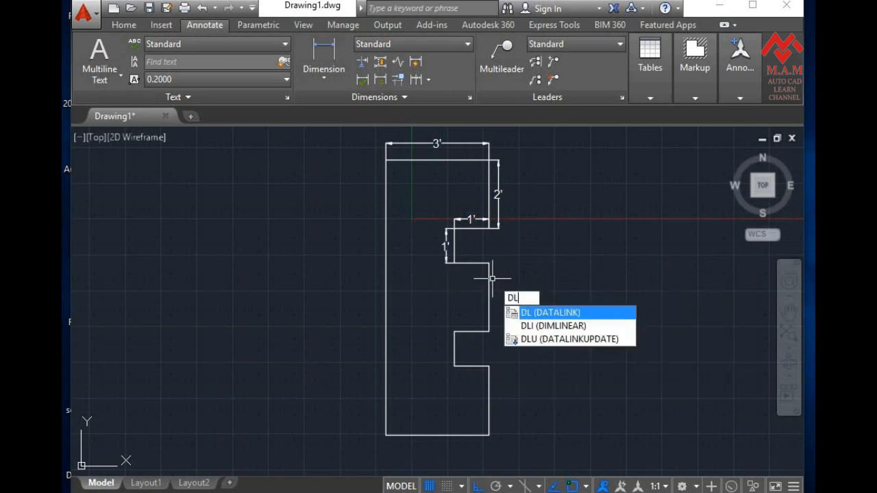
{"action": "left_click", "coordinate": [513, 299]}
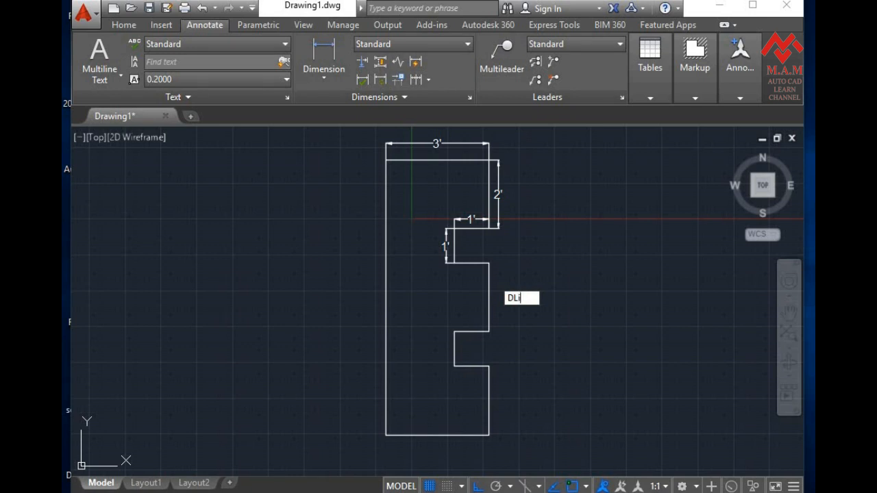
{"action": "key", "text": "Return"}
{"action": "left_click", "coordinate": [487, 263]}
{"action": "left_click", "coordinate": [454, 263]}
{"action": "key", "text": "Escape"}
Add a linear dimension (DLI) to the upper notch's lower edge by selecting the edge, placed just below it.
{"action": "type", "text": "dli"}
{"action": "key", "text": "Return"}
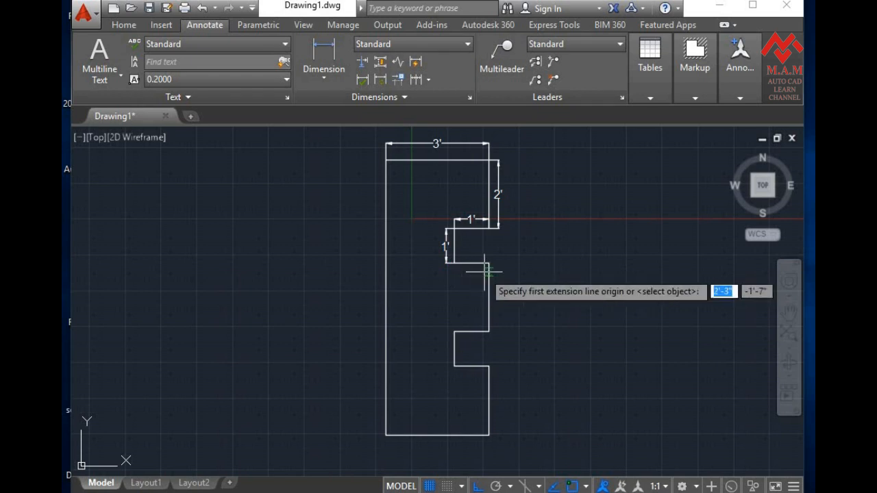
{"action": "key", "text": "Return"}
{"action": "left_click", "coordinate": [480, 263]}
{"action": "left_click", "coordinate": [482, 272]}
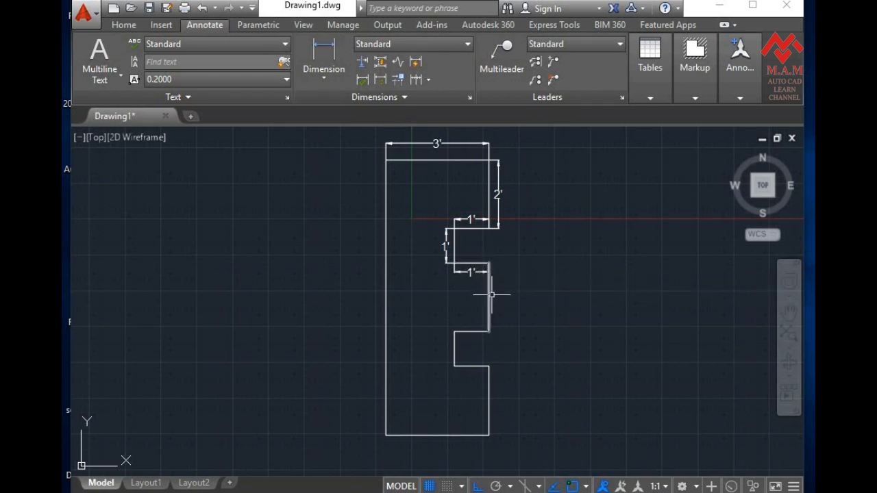
Add a linear dimension (DLI) to the right vertical edge between the two notches, placed just outside the outline.
{"action": "type", "text": "dli"}
{"action": "key", "text": "Return"}
{"action": "key", "text": "Return"}
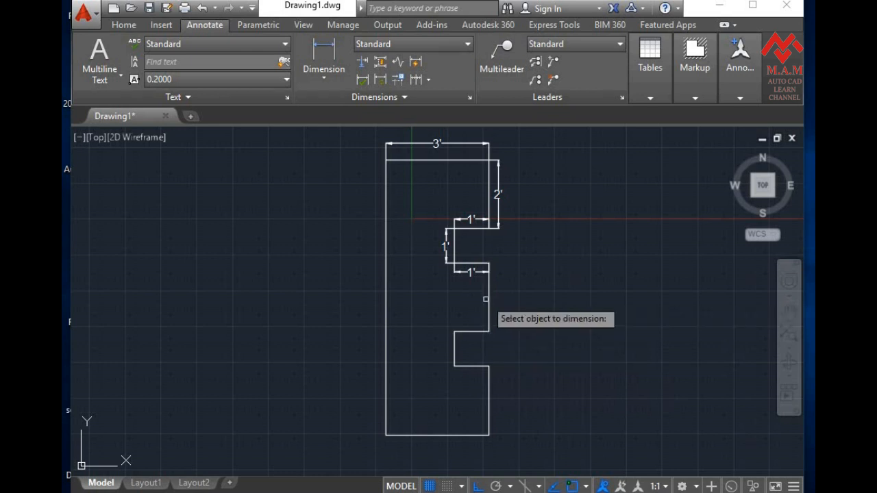
{"action": "left_click", "coordinate": [488, 296]}
{"action": "left_click", "coordinate": [502, 296]}
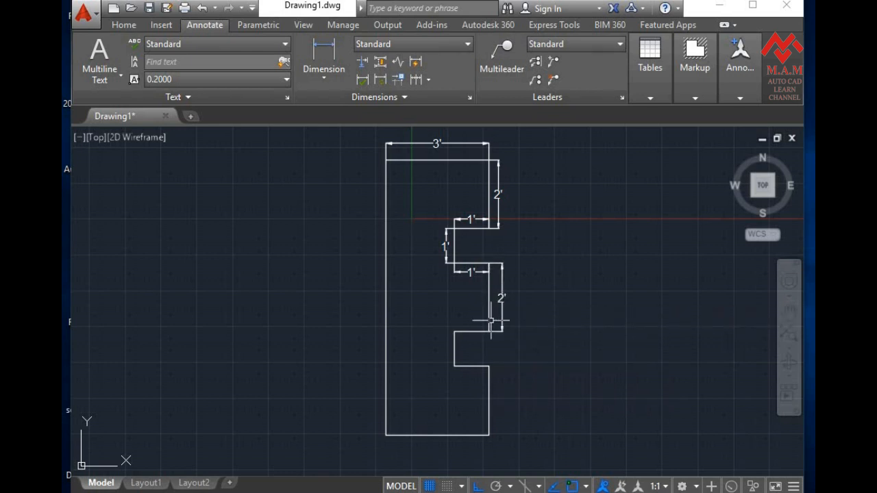
Add linear dimensions to the lower notch's top edge and inner vertical edge, placed just above and to the left of them.
{"action": "key", "text": "Return"}
{"action": "key", "text": "Return"}
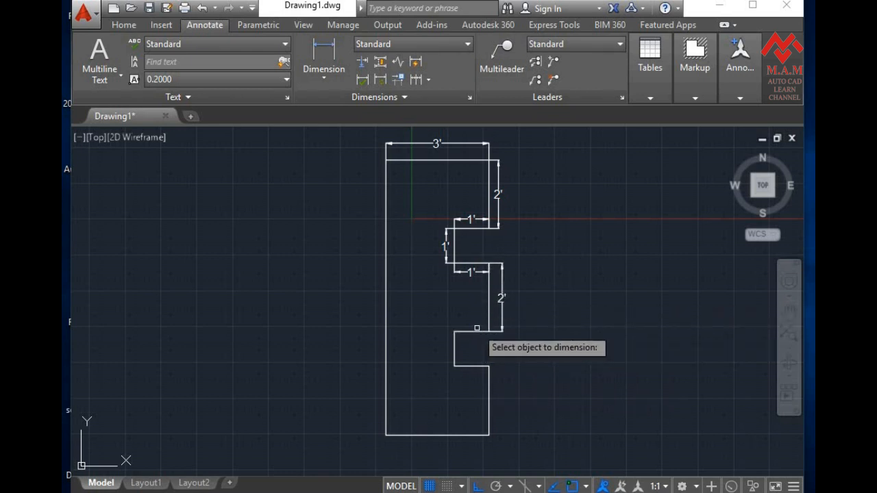
{"action": "left_click", "coordinate": [473, 331]}
{"action": "left_click", "coordinate": [475, 323]}
{"action": "key", "text": "Return"}
{"action": "key", "text": "Return"}
{"action": "left_click", "coordinate": [454, 348]}
{"action": "left_click", "coordinate": [447, 381]}
Dimension the lower notch's bottom edge just below it and the lowest right vertical edge just outside the outline.
{"action": "key", "text": "Return"}
{"action": "key", "text": "Return"}
{"action": "left_click", "coordinate": [474, 366]}
{"action": "left_click", "coordinate": [475, 376]}
{"action": "key", "text": "Return"}
{"action": "key", "text": "Return"}
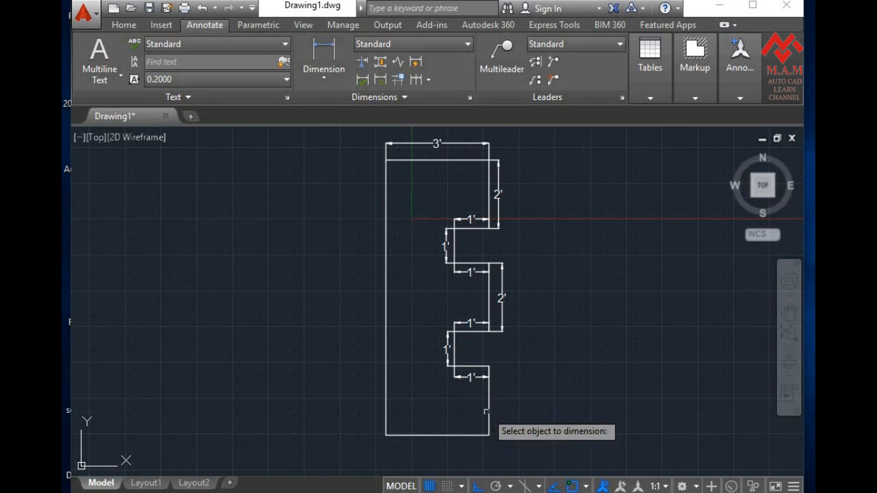
{"action": "left_click", "coordinate": [489, 423]}
{"action": "left_click", "coordinate": [498, 425]}
Dimension the outline's bottom edge just below it and the full left edge just outside the outline.
{"action": "key", "text": "Return"}
{"action": "key", "text": "Return"}
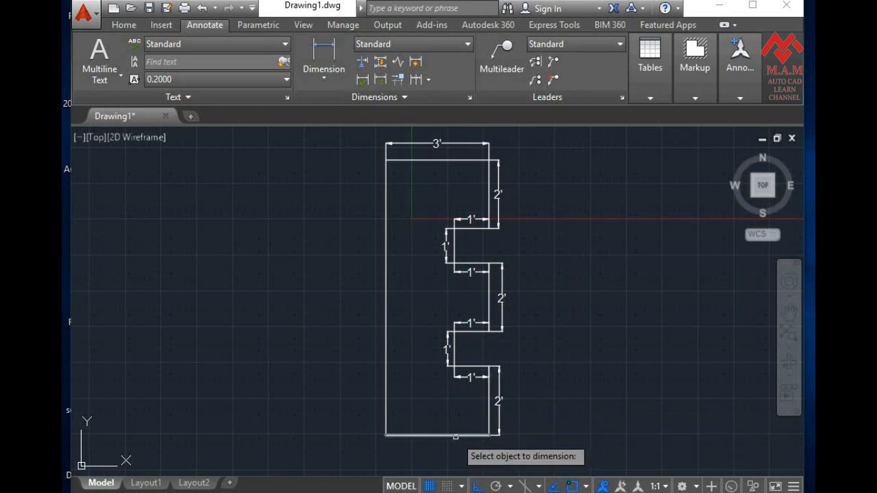
{"action": "left_click", "coordinate": [463, 433]}
{"action": "left_click", "coordinate": [456, 444]}
{"action": "key", "text": "Return"}
{"action": "key", "text": "Return"}
{"action": "left_click", "coordinate": [385, 372]}
{"action": "left_click", "coordinate": [374, 404]}
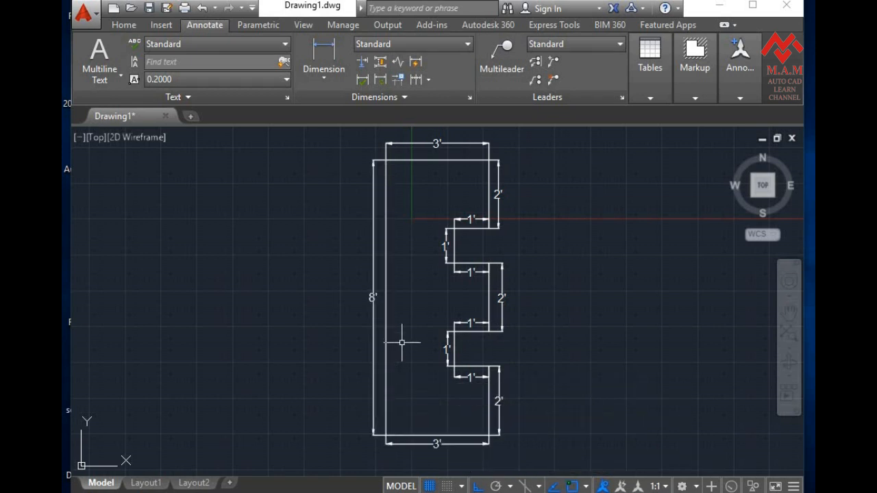
Draw a rectangular frame (REC) around the dimensioned object, leaving extra room below it for a title.
{"action": "scroll", "coordinate": [402, 338], "scroll_direction": "down", "scroll_amount": 2}
{"action": "middle_click_drag", "start_coordinate": [419, 340], "coordinate": [385, 314]}
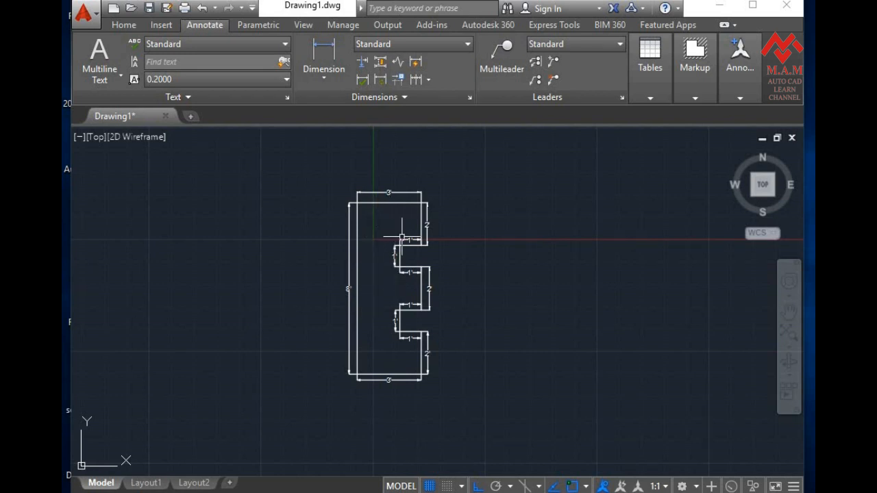
{"action": "middle_click_drag", "start_coordinate": [401, 251], "coordinate": [383, 243]}
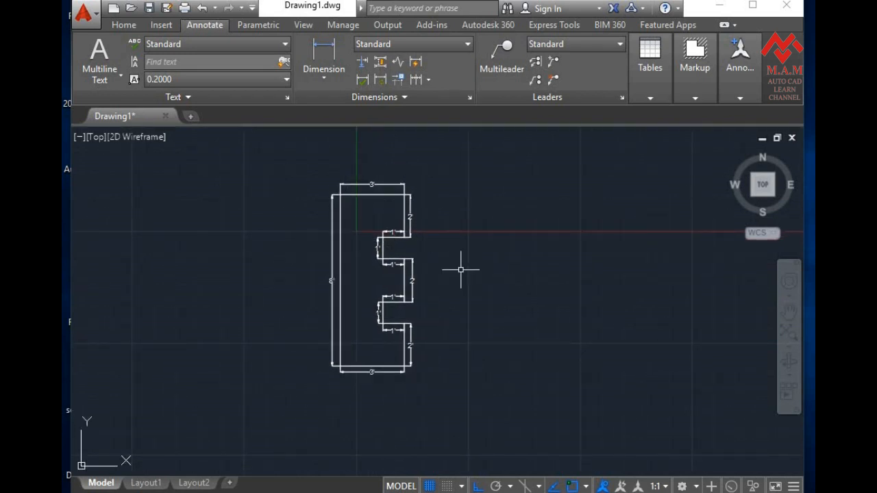
{"action": "type", "text": "rec"}
{"action": "key", "text": "Return"}
{"action": "left_click", "coordinate": [305, 166]}
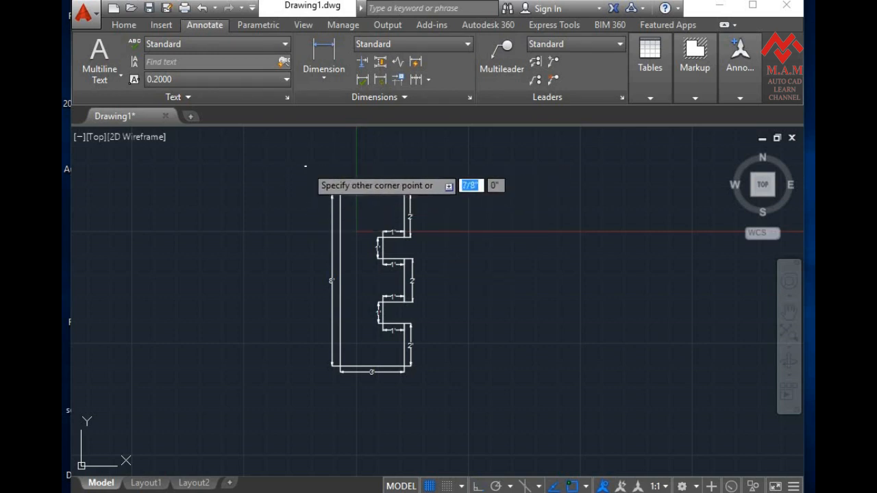
{"action": "left_click", "coordinate": [435, 426]}
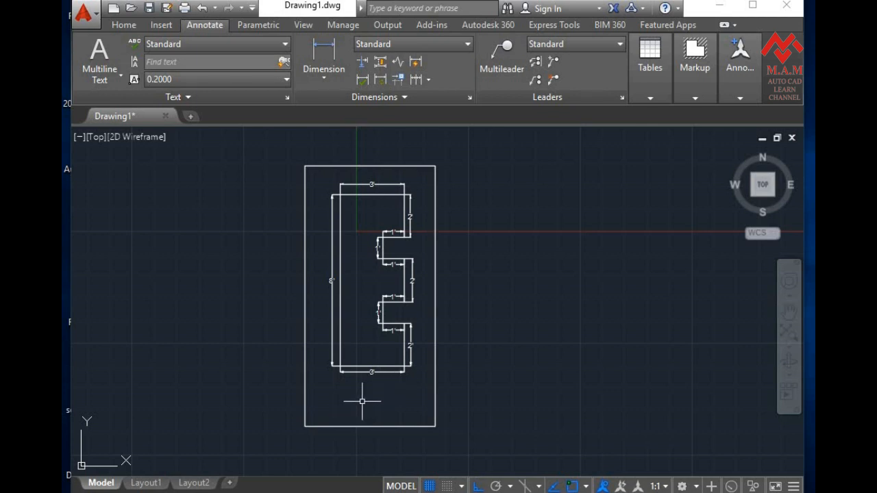
Add the multiline text "object practice 2" below the object, inside the frame.
{"action": "type", "text": "t"}
{"action": "key", "text": "Return"}
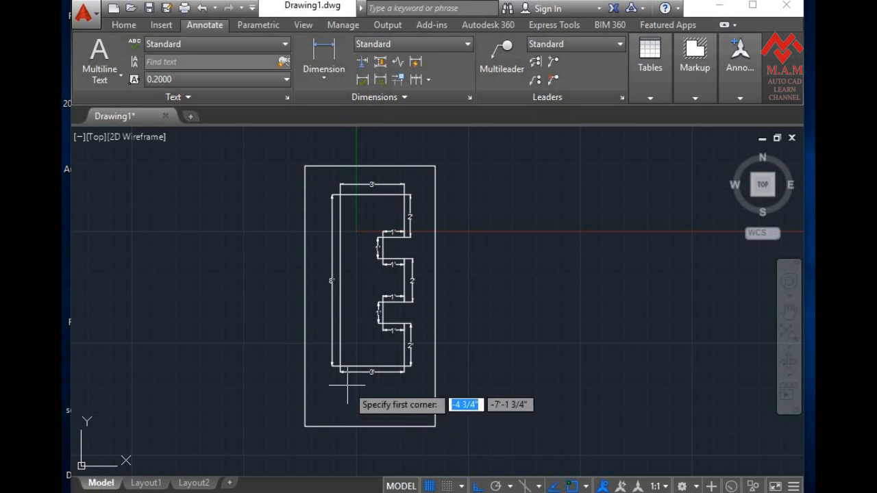
{"action": "left_click", "coordinate": [319, 385]}
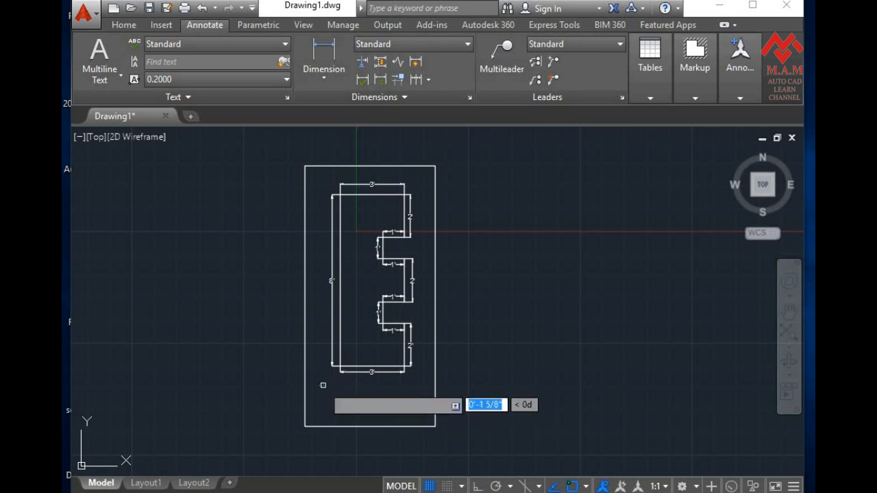
{"action": "key", "text": "Escape"}
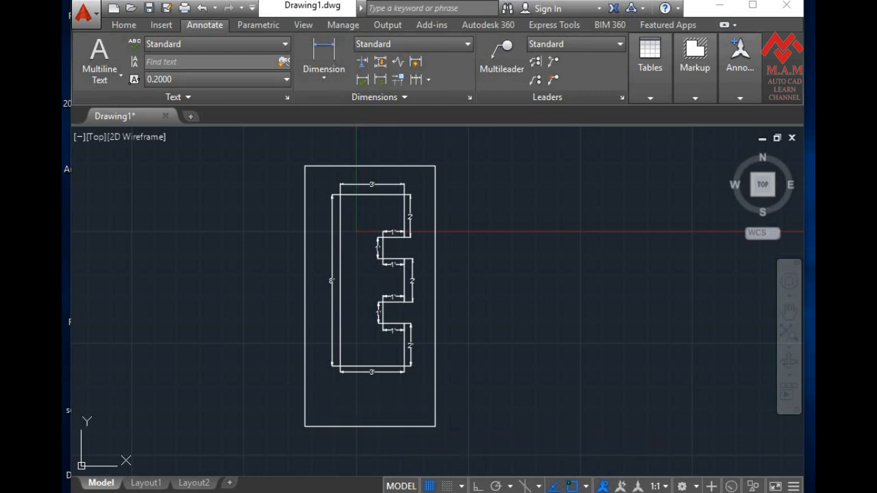
{"action": "left_click", "coordinate": [370, 404]}
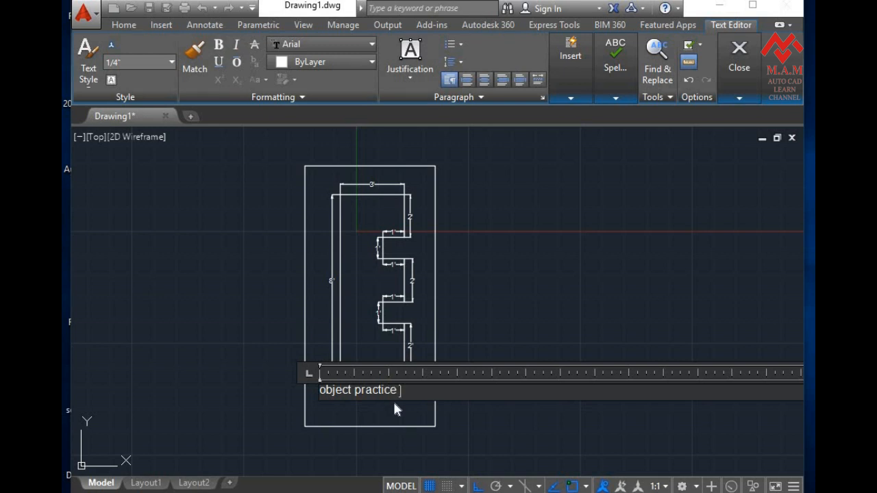
Set the whole title's text height to 3" and its font to Times New Roman.
{"action": "key", "text": "ctrl+a"}
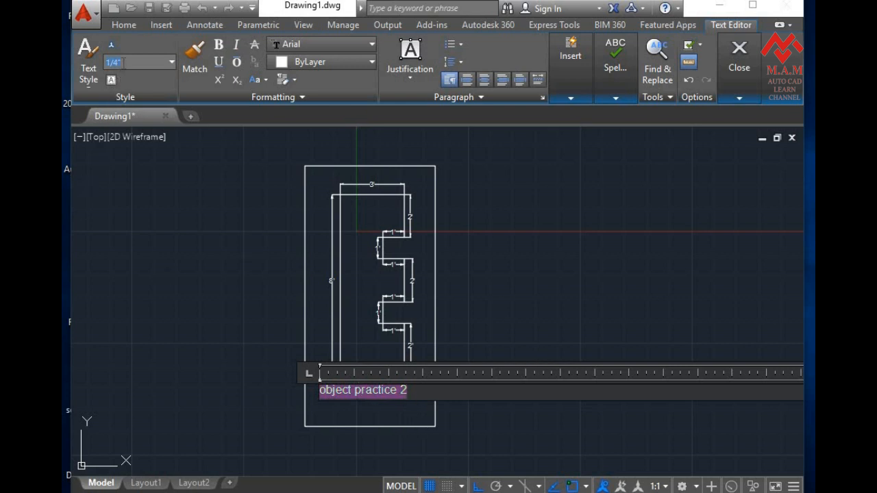
{"action": "key", "text": "Return"}
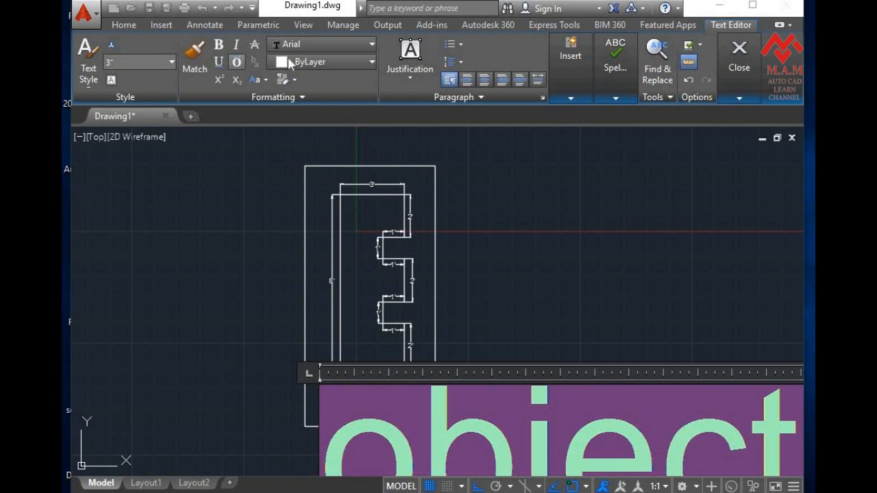
{"action": "left_click", "coordinate": [329, 43]}
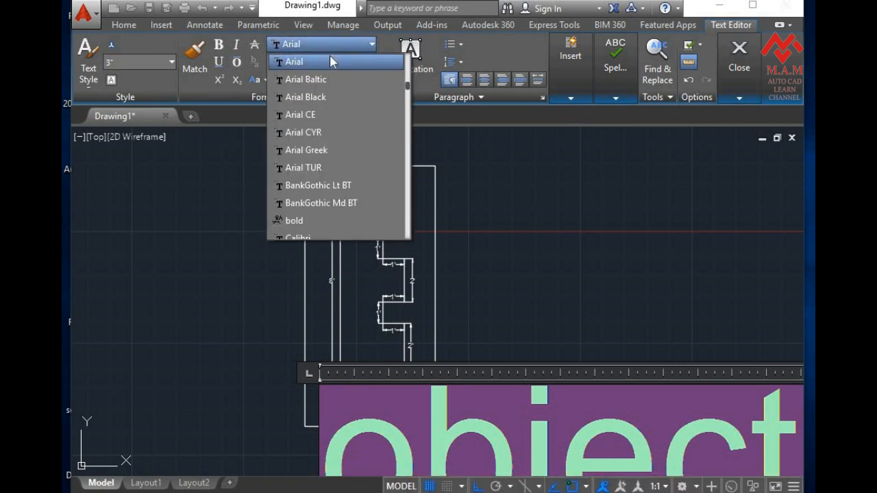
{"action": "key", "text": "t"}
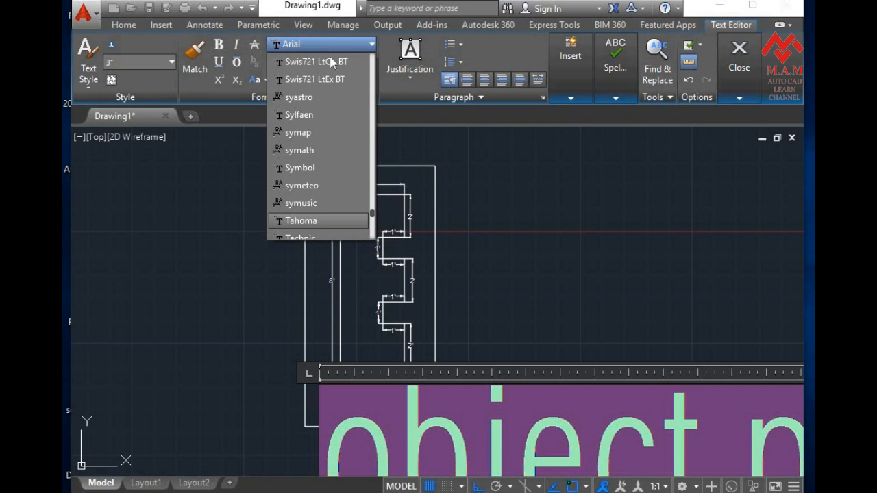
{"action": "key", "text": "Down"}
{"action": "key", "text": "Down"}
{"action": "key", "text": "Down"}
{"action": "key", "text": "Down"}
{"action": "key", "text": "Down"}
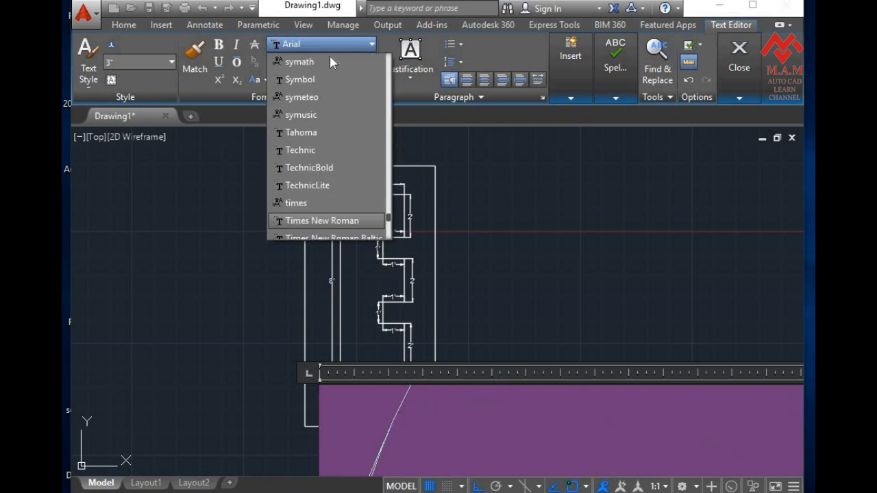
{"action": "key", "text": "Return"}
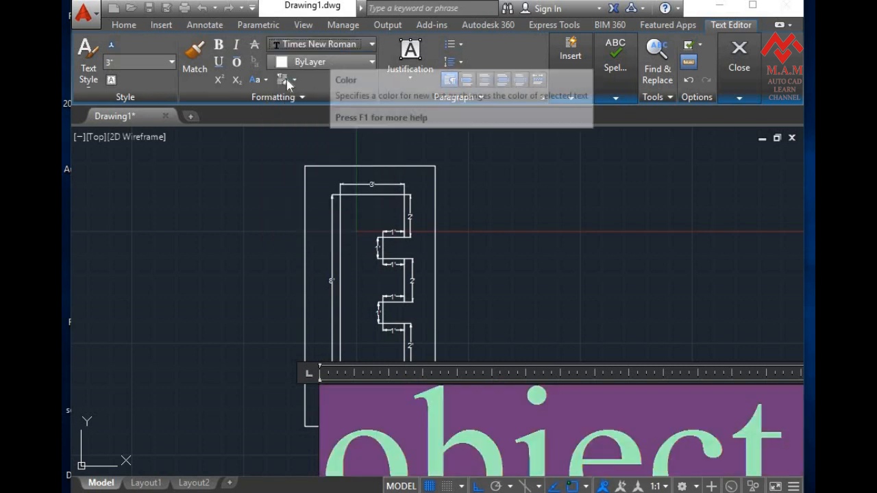
Make the title bold, italic, underlined and uppercase, and finish editing the text.
{"action": "left_click", "coordinate": [218, 46]}
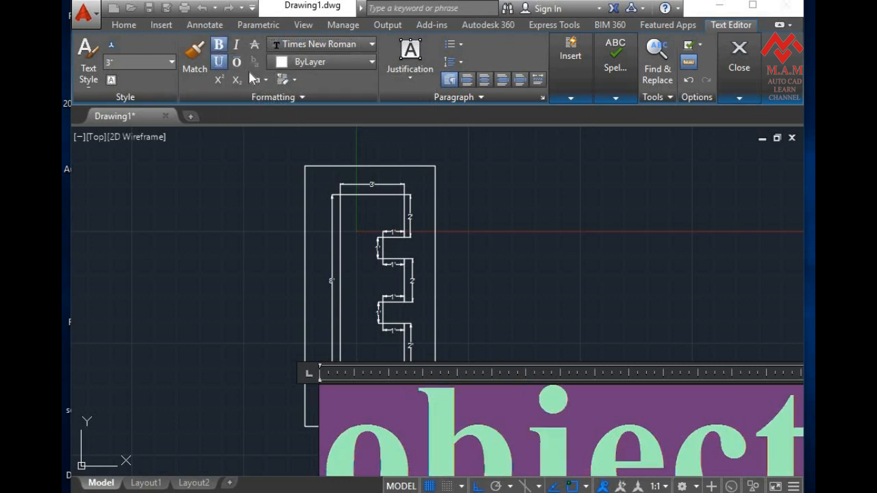
{"action": "left_click", "coordinate": [235, 45]}
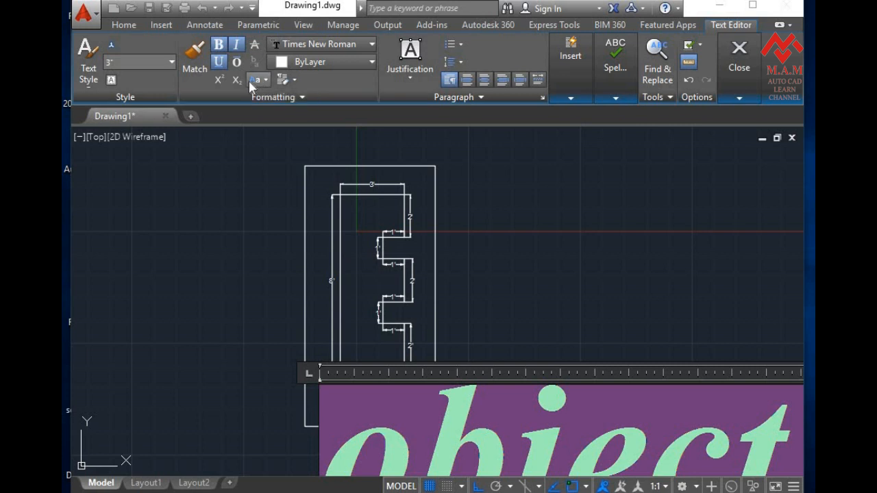
{"action": "left_click", "coordinate": [258, 80]}
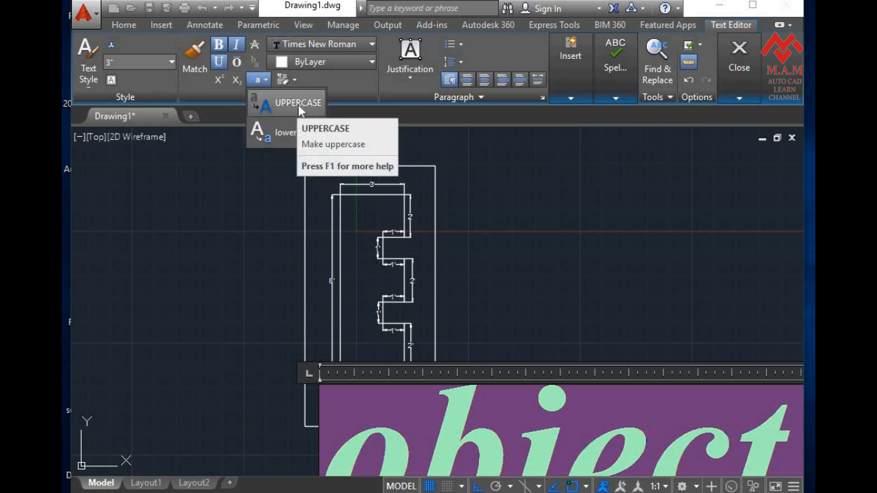
{"action": "left_click", "coordinate": [298, 103]}
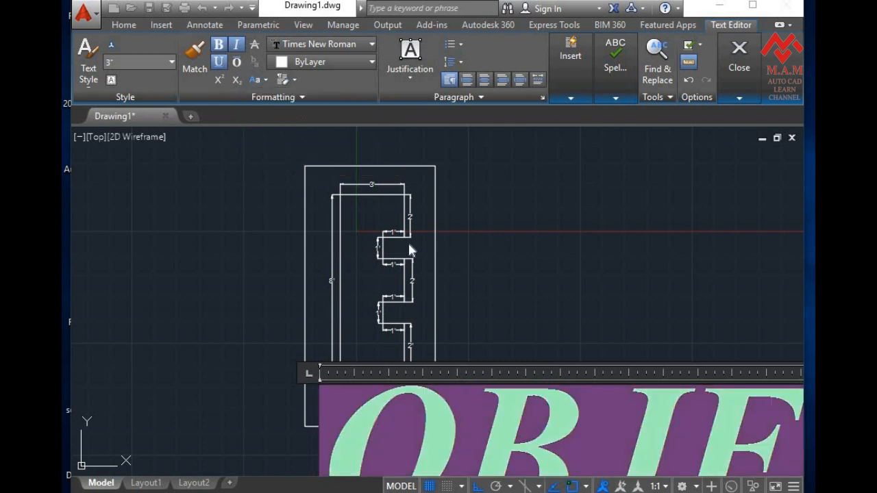
{"action": "left_click", "coordinate": [489, 314]}
Move the title "OBJECT PRACTICE 2" to the right so that it is centred beneath the object in the frame.
{"action": "scroll", "coordinate": [338, 405], "scroll_direction": "up", "scroll_amount": 4}
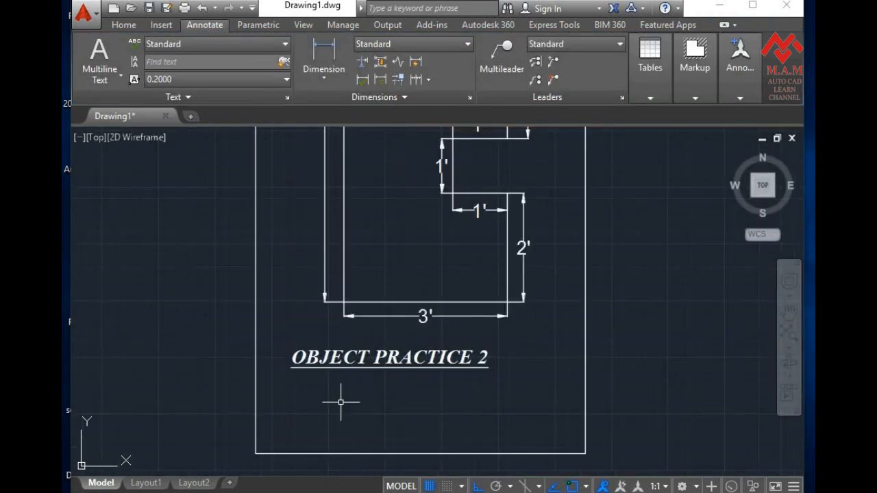
{"action": "left_click", "coordinate": [381, 367]}
{"action": "type", "text": "m"}
{"action": "key", "text": "Return"}
{"action": "left_click", "coordinate": [374, 382]}
{"action": "left_click", "coordinate": [404, 383]}
Zoom to a window around the framed drawing and compare it with the reference Drawing1-Model.pdf.
{"action": "scroll", "coordinate": [430, 289], "scroll_direction": "down", "scroll_amount": 3}
{"action": "middle_click_drag", "start_coordinate": [436, 257], "coordinate": [382, 321]}
{"action": "scroll", "coordinate": [403, 303], "scroll_direction": "down", "scroll_amount": 2}
{"action": "type", "text": "z"}
{"action": "key", "text": "Return"}
{"action": "left_click", "coordinate": [296, 160]}
{"action": "left_click", "coordinate": [443, 433]}
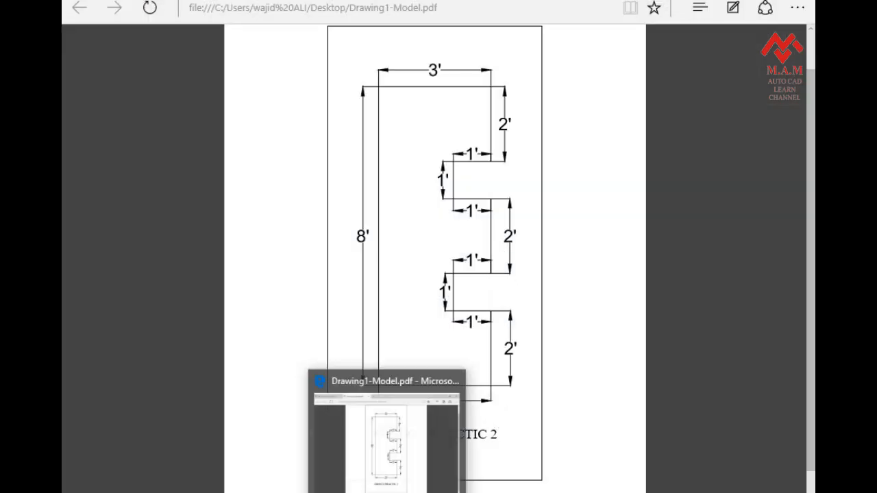
{"action": "left_click", "coordinate": [386, 492]}
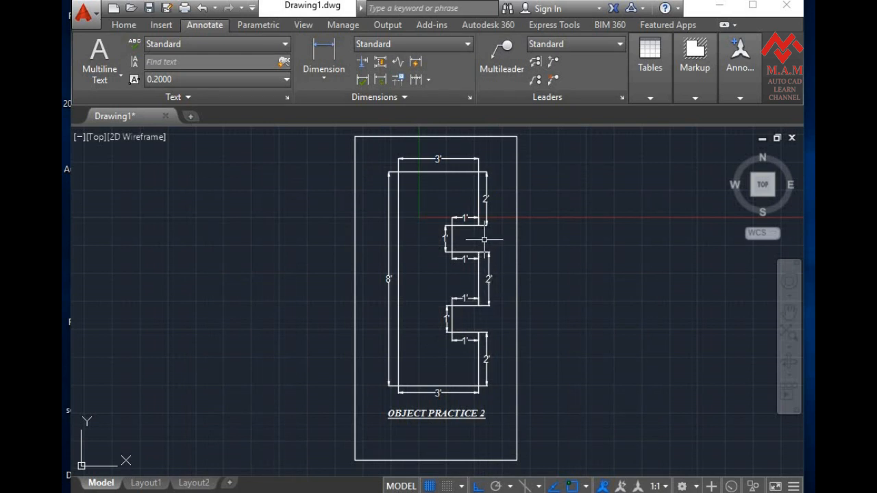